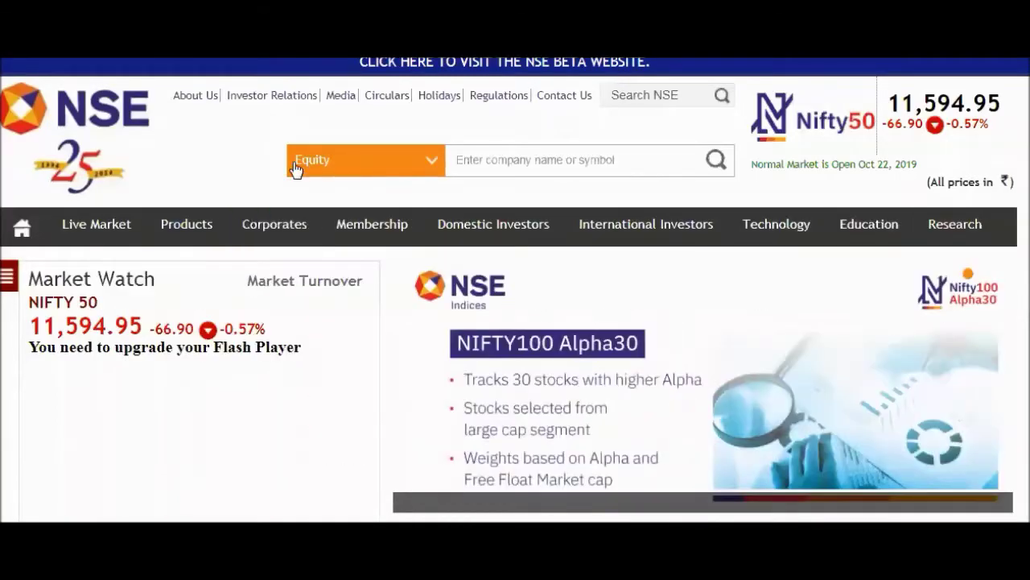
- Examine the Nifty 50 gainers and losers tables, highlighting the percentage change for INFY among the losers
{"action": "scroll", "coordinate": [231, 172], "scroll_direction": "down", "scroll_amount": 8}
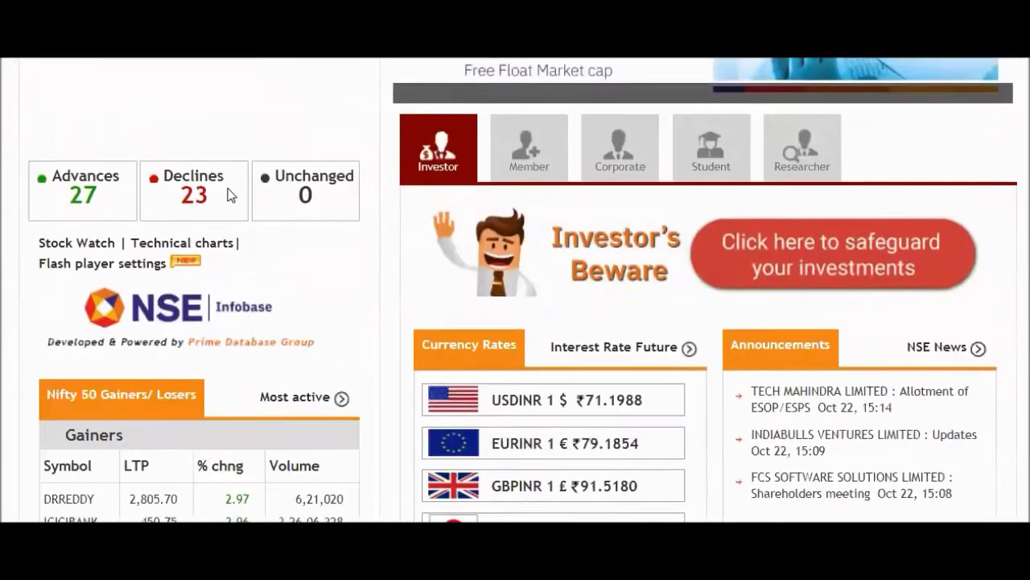
{"action": "scroll", "coordinate": [133, 282], "scroll_direction": "down", "scroll_amount": 1}
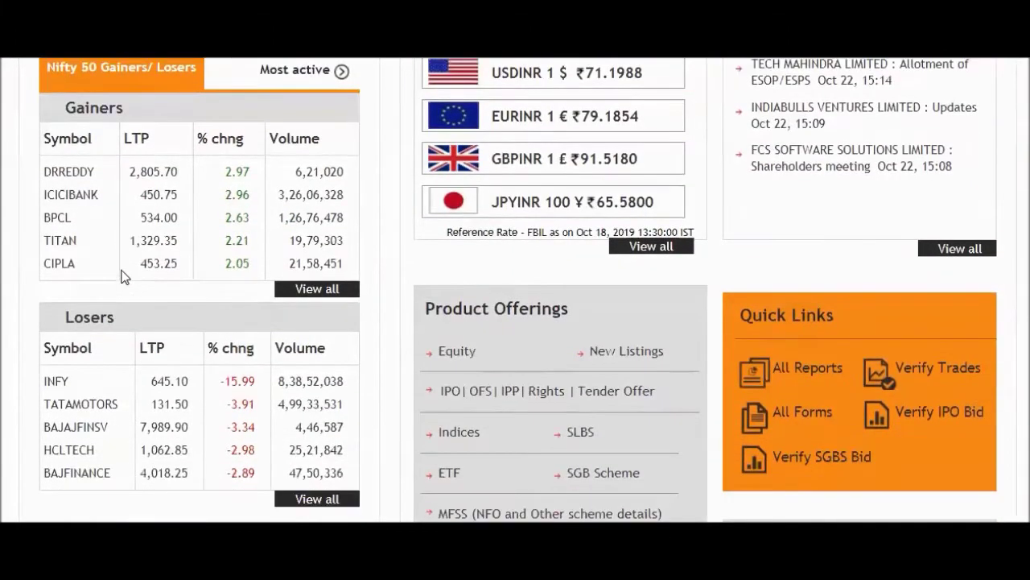
{"action": "scroll", "coordinate": [126, 277], "scroll_direction": "up", "scroll_amount": 1}
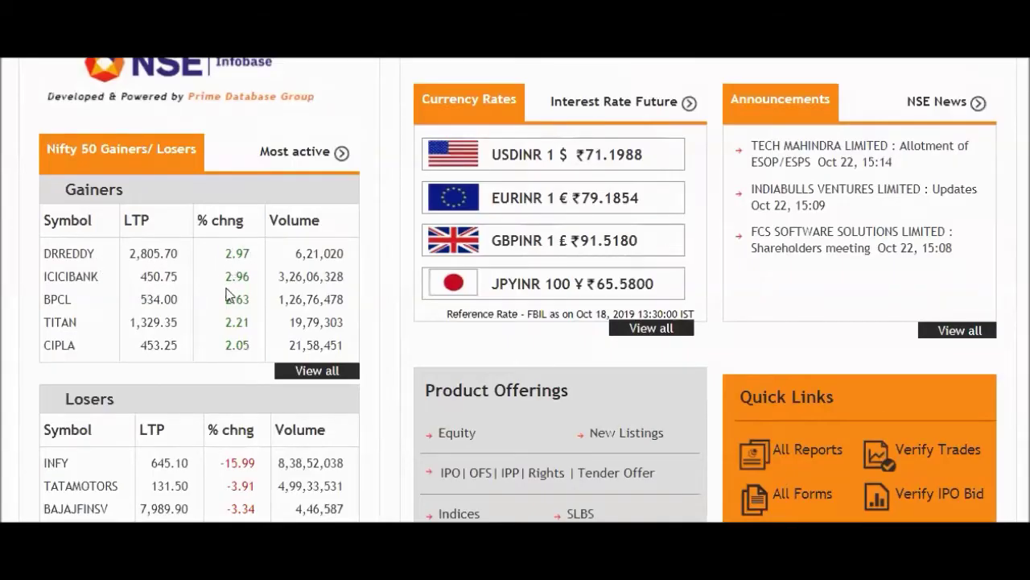
{"action": "scroll", "coordinate": [124, 281], "scroll_direction": "down", "scroll_amount": 3}
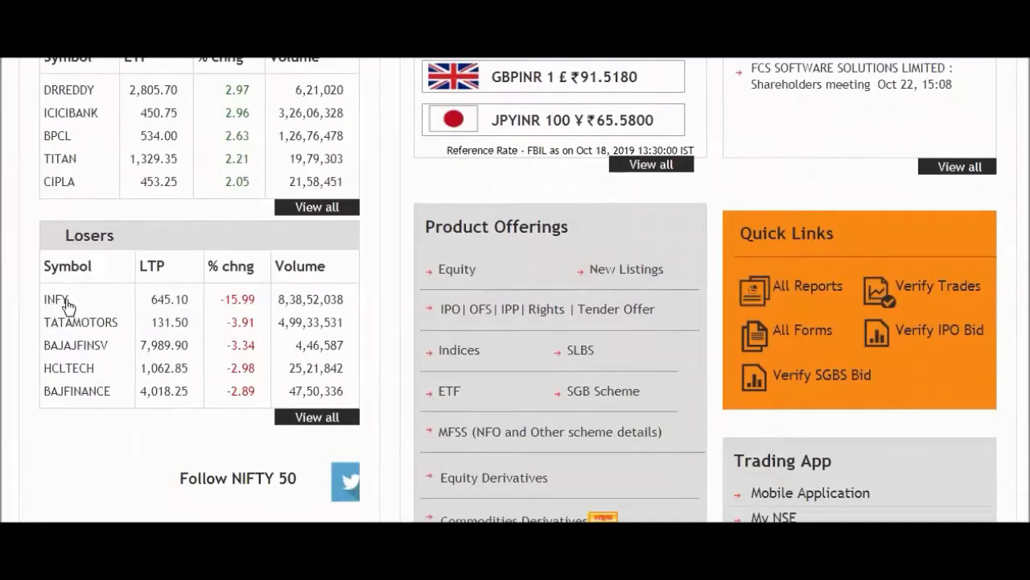
{"action": "left_click_drag", "start_coordinate": [222, 298], "coordinate": [257, 298]}
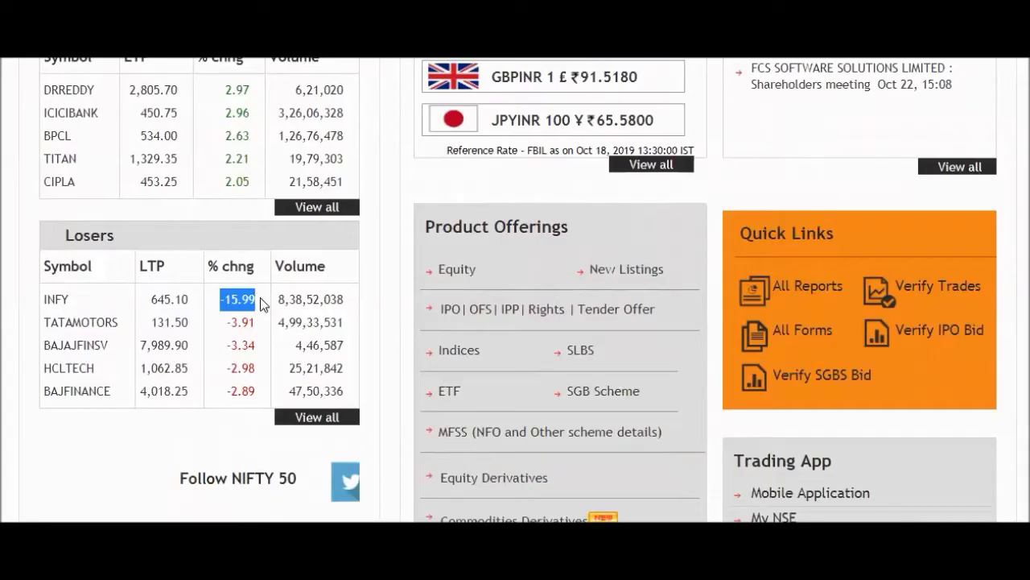
{"action": "left_click", "coordinate": [260, 297]}
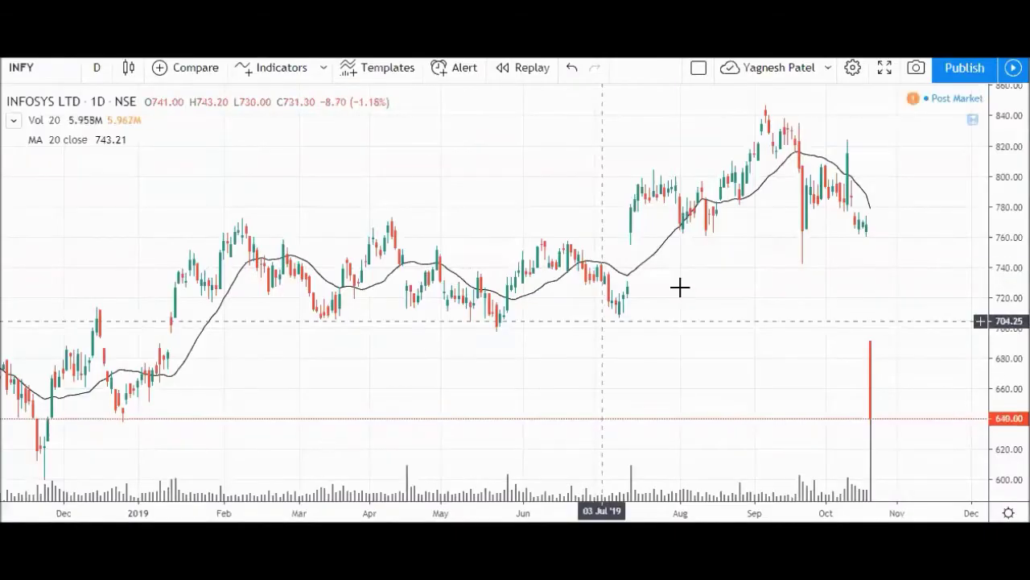
- Draw a short arrow pointing at the latest large red candle on the daily Infosys chart
{"action": "scroll", "coordinate": [811, 326], "scroll_direction": "down", "scroll_amount": 4}
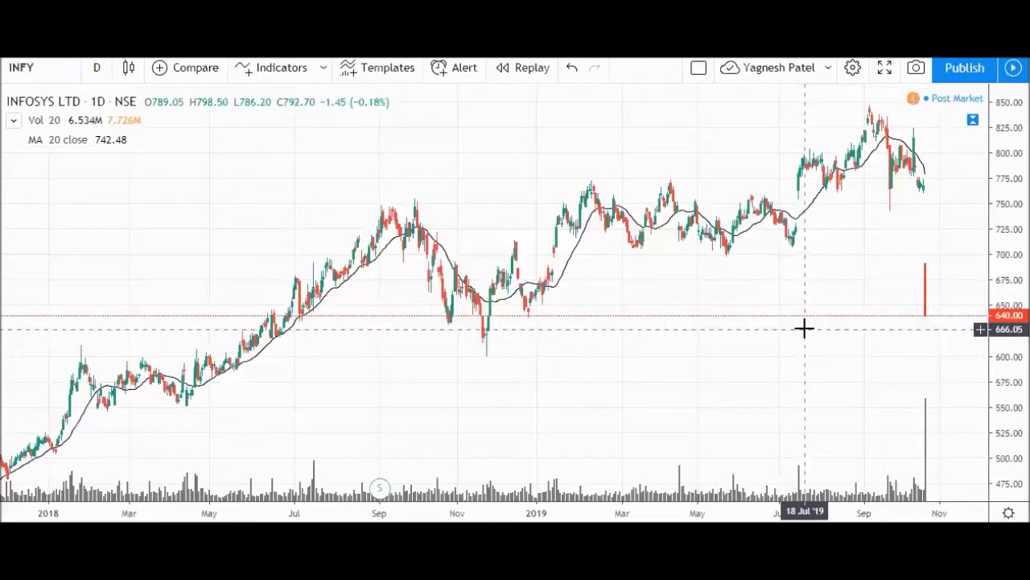
{"action": "scroll", "coordinate": [805, 329], "scroll_direction": "up", "scroll_amount": 3}
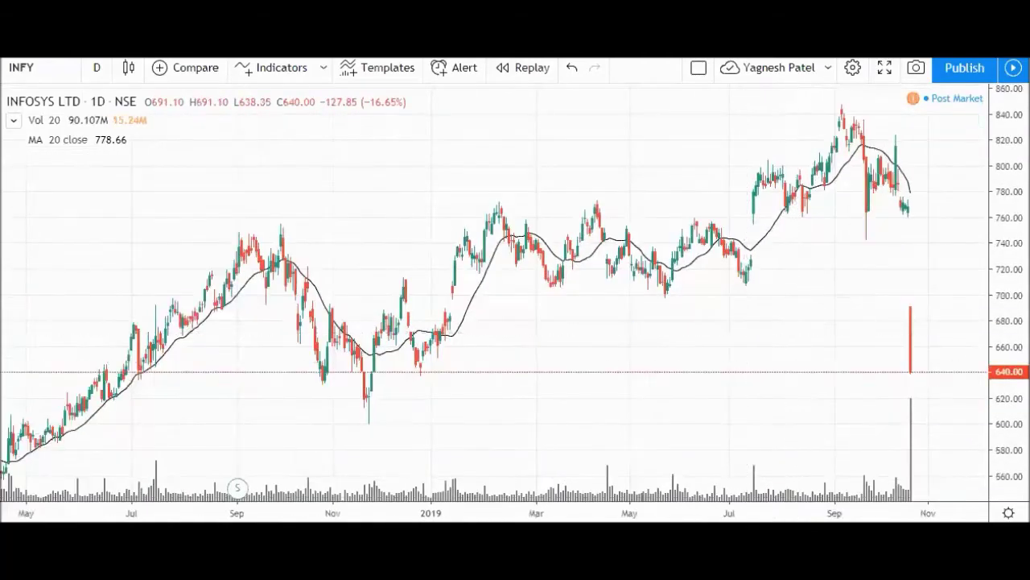
{"action": "left_click_drag", "start_coordinate": [828, 335], "coordinate": [877, 356]}
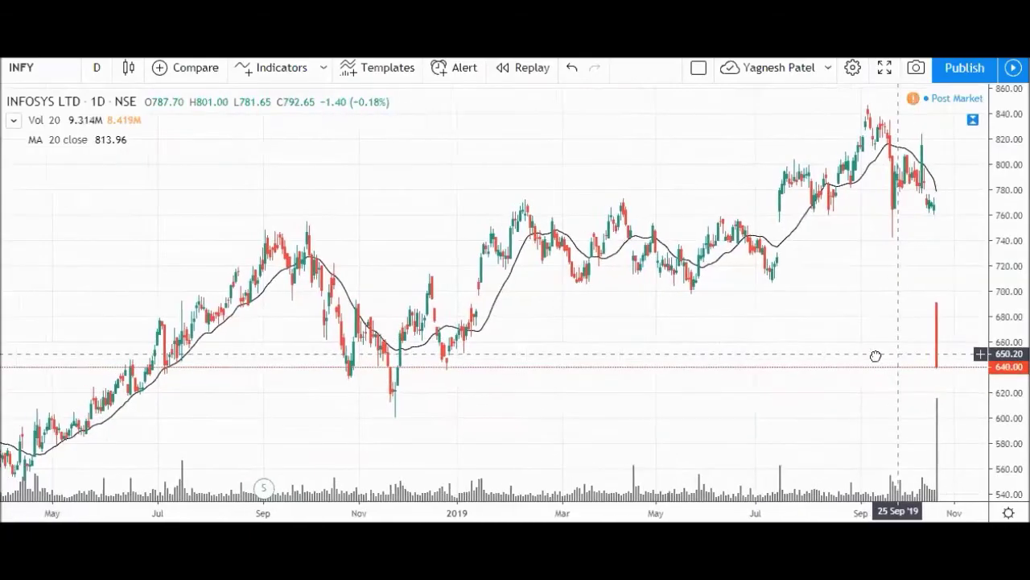
{"action": "left_click", "coordinate": [584, 483]}
{"action": "left_click", "coordinate": [836, 379]}
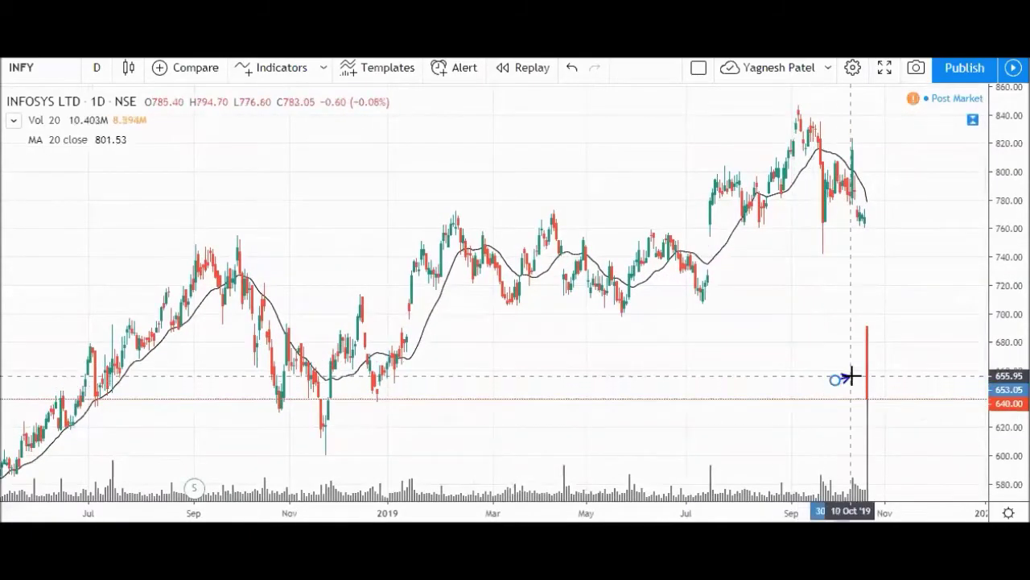
{"action": "left_click", "coordinate": [860, 375]}
{"action": "left_click", "coordinate": [809, 343]}
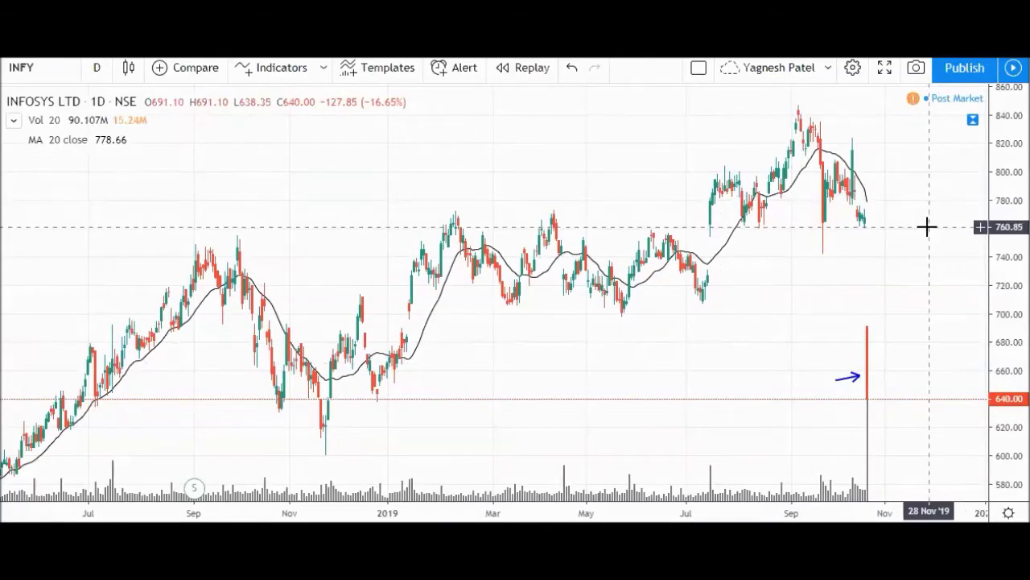
- Draw a trend line from the 05 Feb '19 high at about 772 to just past the latest candle at about 760
{"action": "scroll", "coordinate": [926, 227], "scroll_direction": "up", "scroll_amount": 2}
{"action": "scroll", "coordinate": [923, 232], "scroll_direction": "up", "scroll_amount": 1}
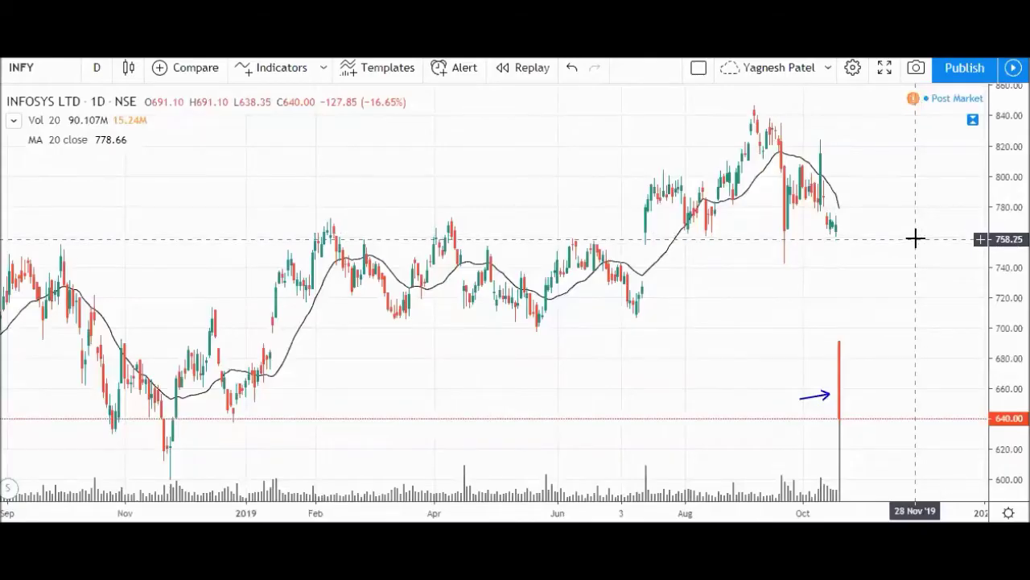
{"action": "scroll", "coordinate": [916, 237], "scroll_direction": "down", "scroll_amount": 3}
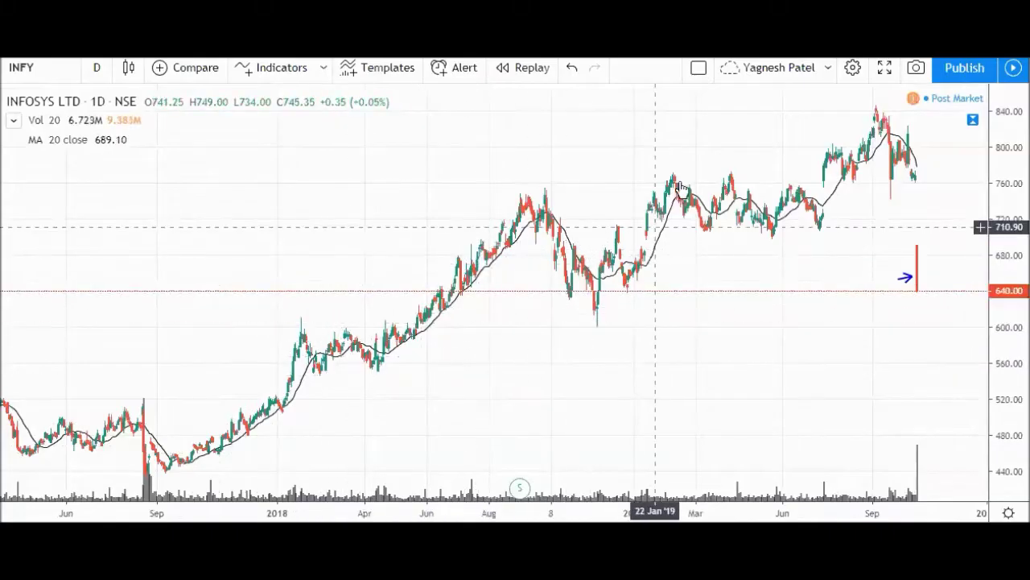
{"action": "scroll", "coordinate": [828, 219], "scroll_direction": "up", "scroll_amount": 2}
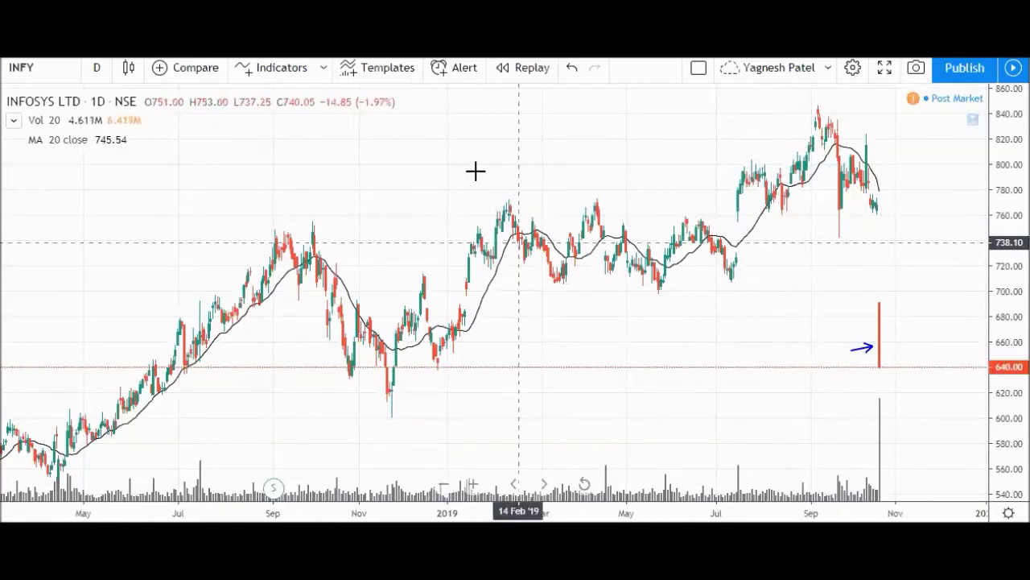
{"action": "left_click", "coordinate": [502, 200]}
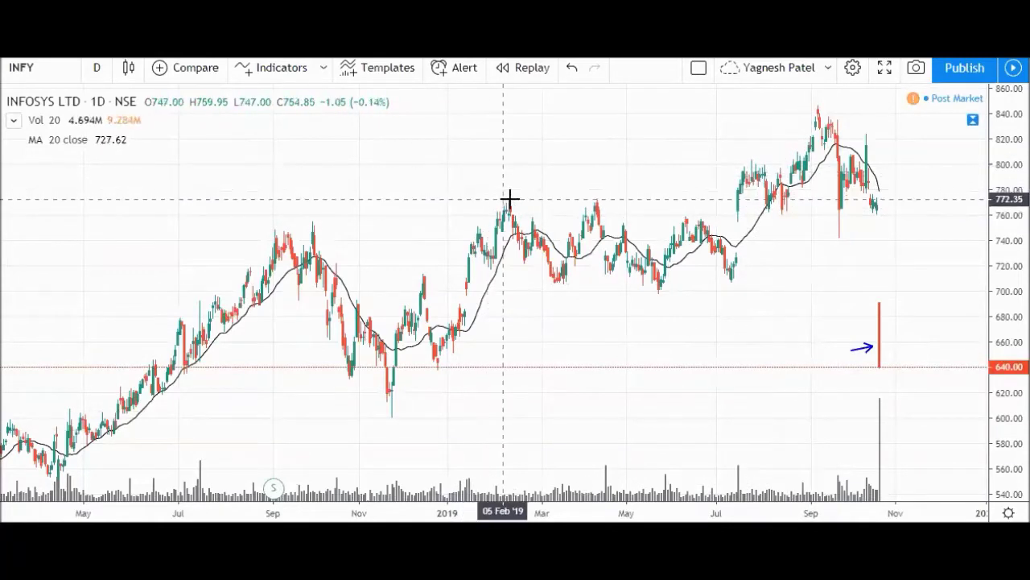
{"action": "left_click", "coordinate": [918, 214]}
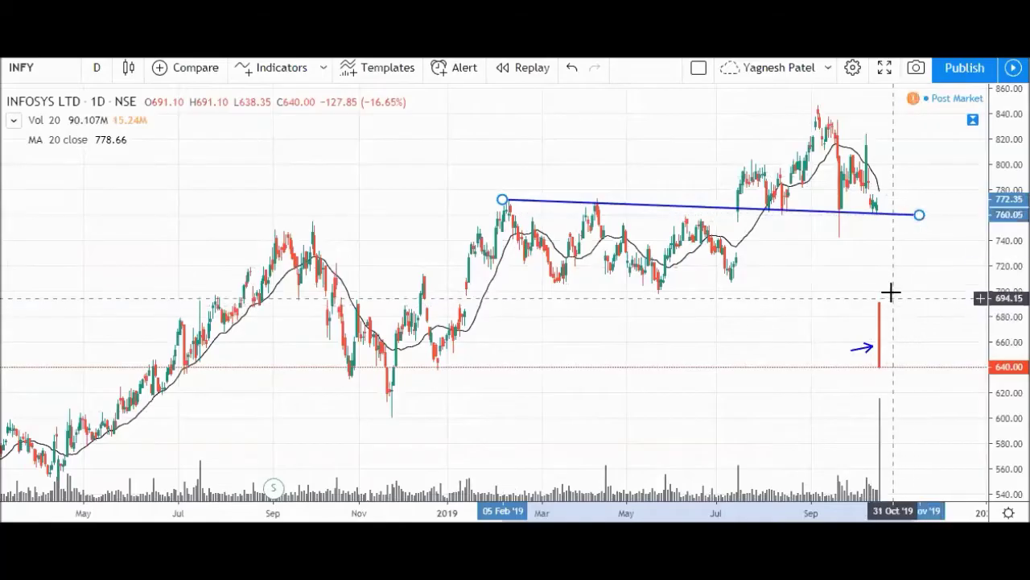
{"action": "left_click", "coordinate": [796, 266]}
- Mark the points where price touches the trend line from February to October 2019 with short freehand strokes
{"action": "scroll", "coordinate": [637, 256], "scroll_direction": "up", "scroll_amount": 3}
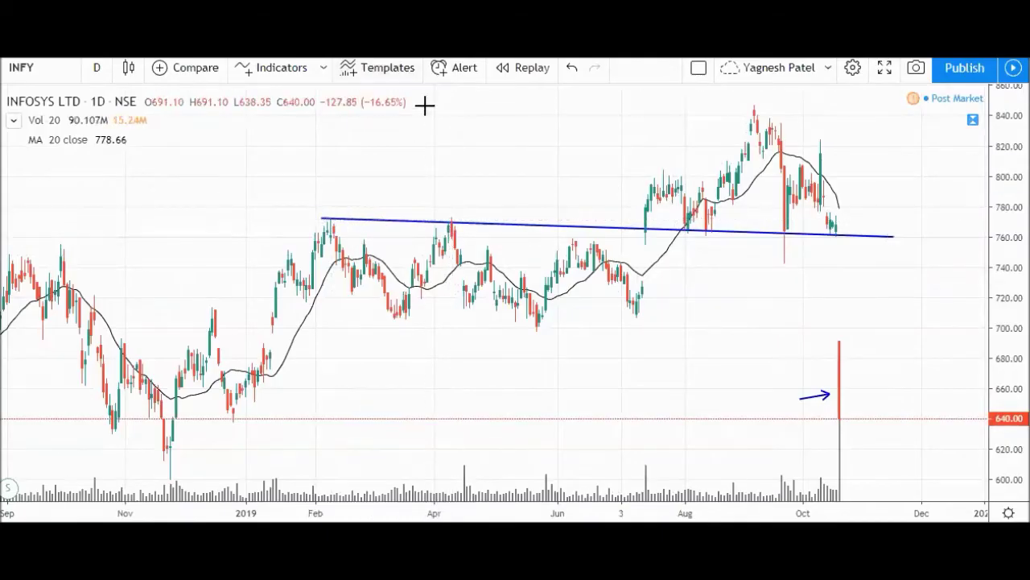
{"action": "left_click_drag", "start_coordinate": [359, 187], "coordinate": [335, 211]}
{"action": "left_click_drag", "start_coordinate": [471, 190], "coordinate": [453, 214]}
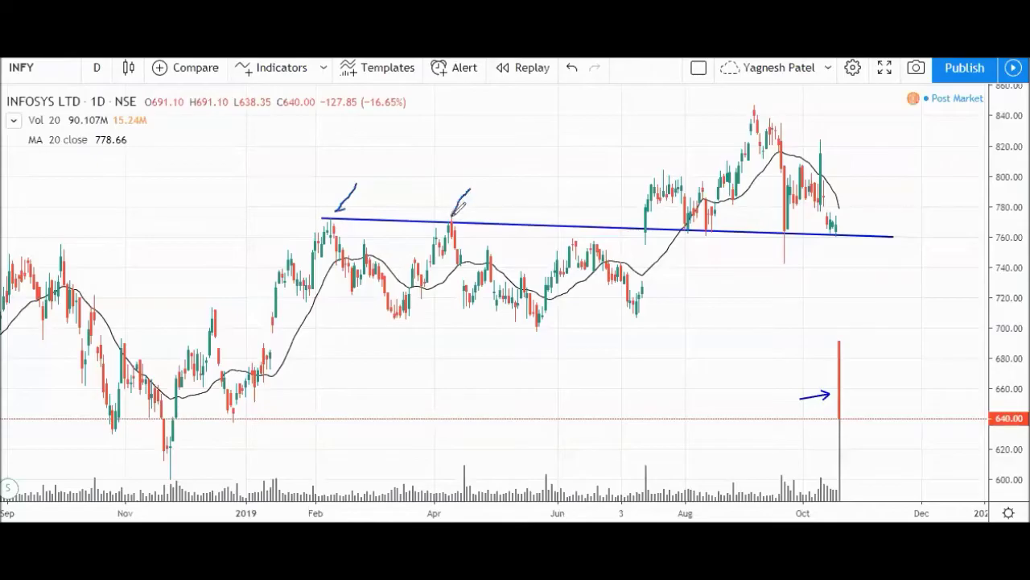
{"action": "left_click_drag", "start_coordinate": [618, 206], "coordinate": [639, 222]}
{"action": "mouse_move", "coordinate": [690, 259]}
{"action": "left_mouse_down"}
{"action": "mouse_move", "coordinate": [686, 241]}
{"action": "mouse_move", "coordinate": [712, 241]}
{"action": "left_mouse_up"}
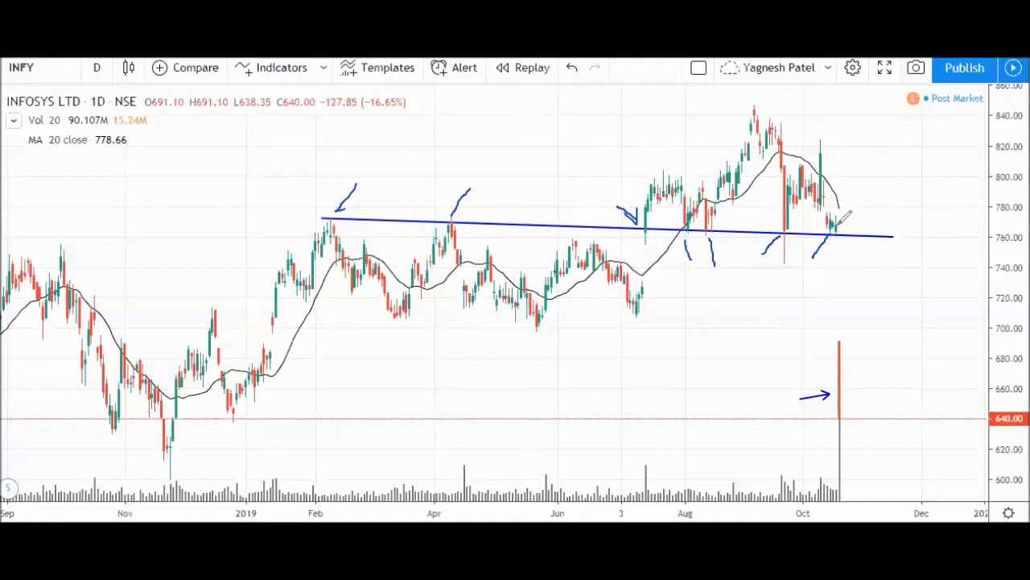
- Bracket the gap between the trend line and the latest candle freehand, and circle the February, April and July touch points
{"action": "mouse_move", "coordinate": [842, 338]}
{"action": "left_mouse_down"}
{"action": "mouse_move", "coordinate": [831, 339]}
{"action": "mouse_move", "coordinate": [850, 336]}
{"action": "mouse_move", "coordinate": [841, 337]}
{"action": "left_mouse_up"}
{"action": "mouse_move", "coordinate": [845, 232]}
{"action": "left_mouse_down"}
{"action": "mouse_move", "coordinate": [867, 319]}
{"action": "mouse_move", "coordinate": [842, 325]}
{"action": "left_mouse_up"}
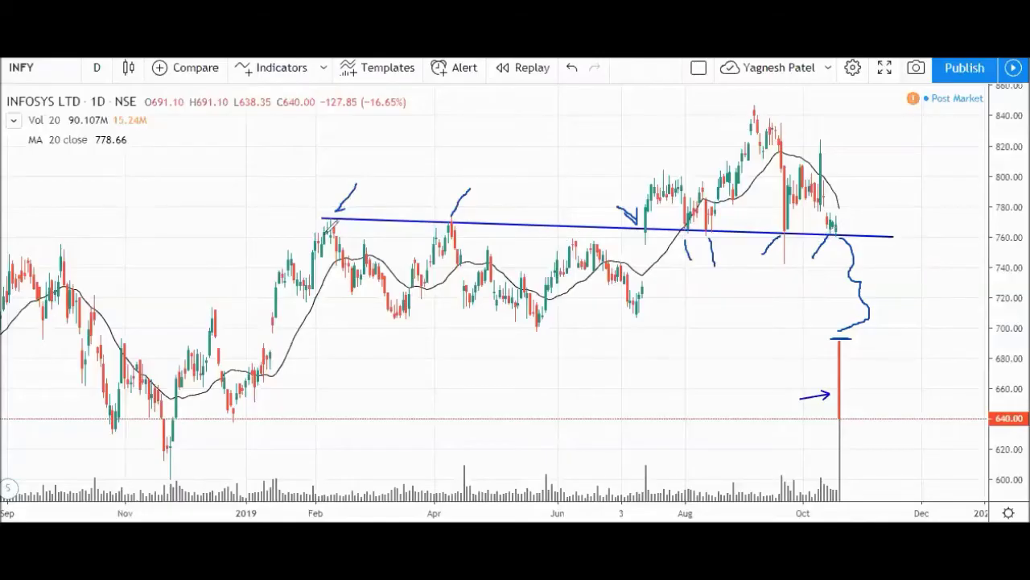
{"action": "mouse_move", "coordinate": [336, 207]}
{"action": "left_mouse_down"}
{"action": "mouse_move", "coordinate": [323, 226]}
{"action": "mouse_move", "coordinate": [342, 205]}
{"action": "left_mouse_up"}
{"action": "mouse_move", "coordinate": [470, 210]}
{"action": "left_mouse_down"}
{"action": "mouse_move", "coordinate": [444, 221]}
{"action": "mouse_move", "coordinate": [467, 211]}
{"action": "left_mouse_up"}
{"action": "mouse_move", "coordinate": [650, 219]}
{"action": "left_mouse_down"}
{"action": "mouse_move", "coordinate": [638, 236]}
{"action": "mouse_move", "coordinate": [652, 216]}
{"action": "left_mouse_up"}
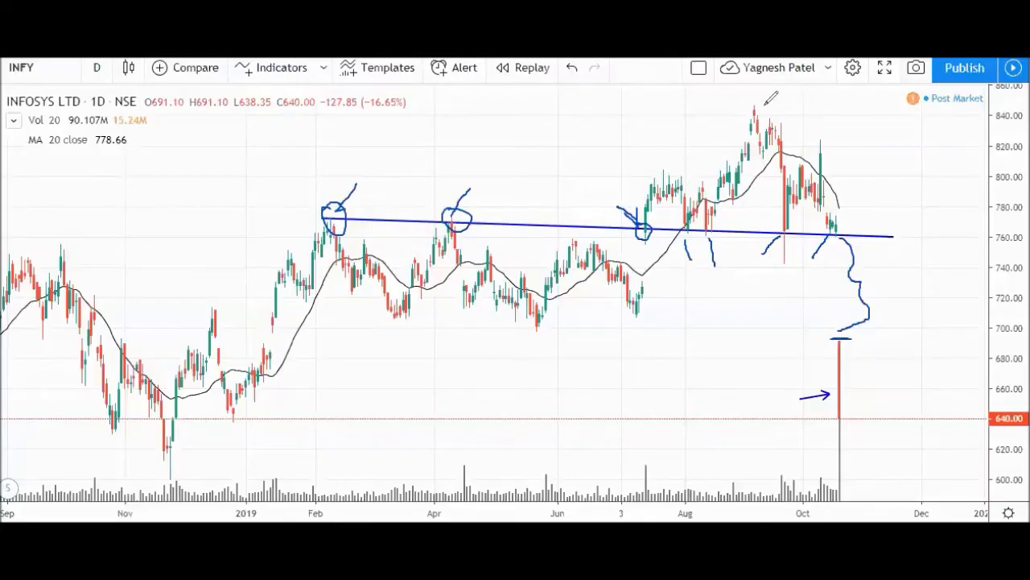
- Clear all freehand marks, then remove the trend line and the arrow from the daily chart
{"action": "key", "text": "e"}
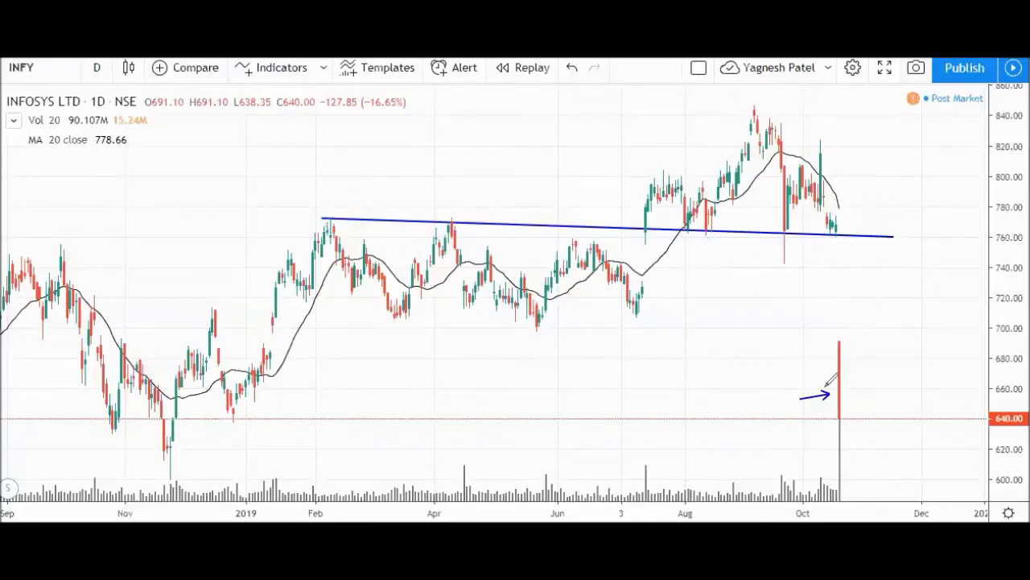
{"action": "key", "text": "e"}
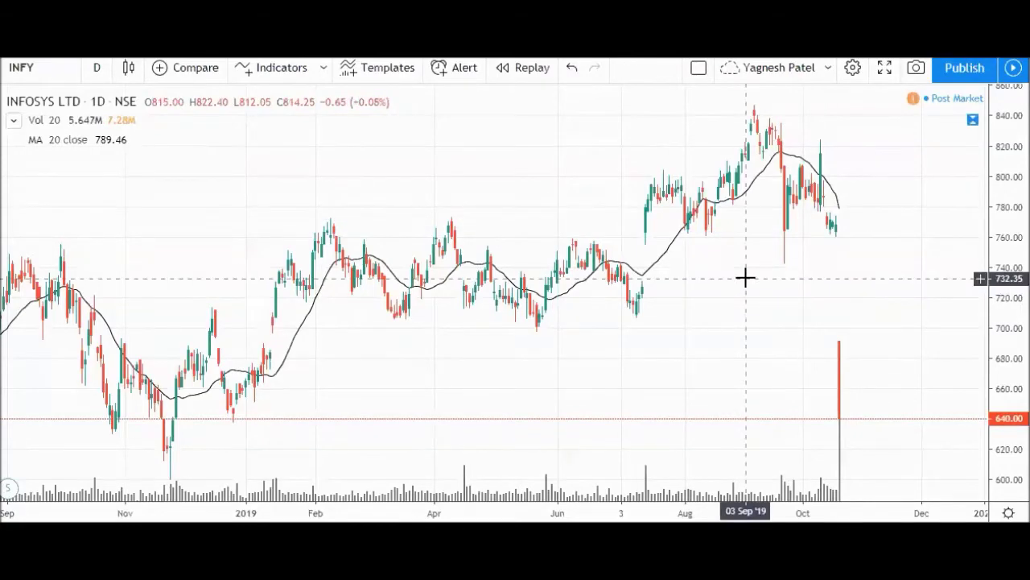
- Draw a nearly horizontal support line at about 600 from the November 2018 low to just past the latest candle
{"action": "scroll", "coordinate": [743, 269], "scroll_direction": "down", "scroll_amount": 2}
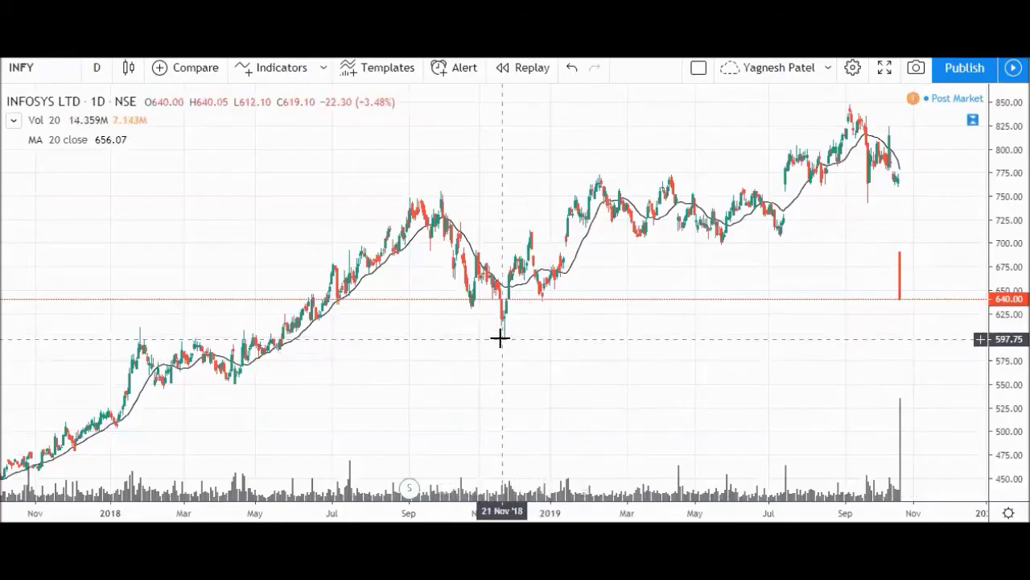
{"action": "left_click_drag", "start_coordinate": [600, 340], "coordinate": [683, 340]}
{"action": "left_click_drag", "start_coordinate": [573, 349], "coordinate": [464, 351]}
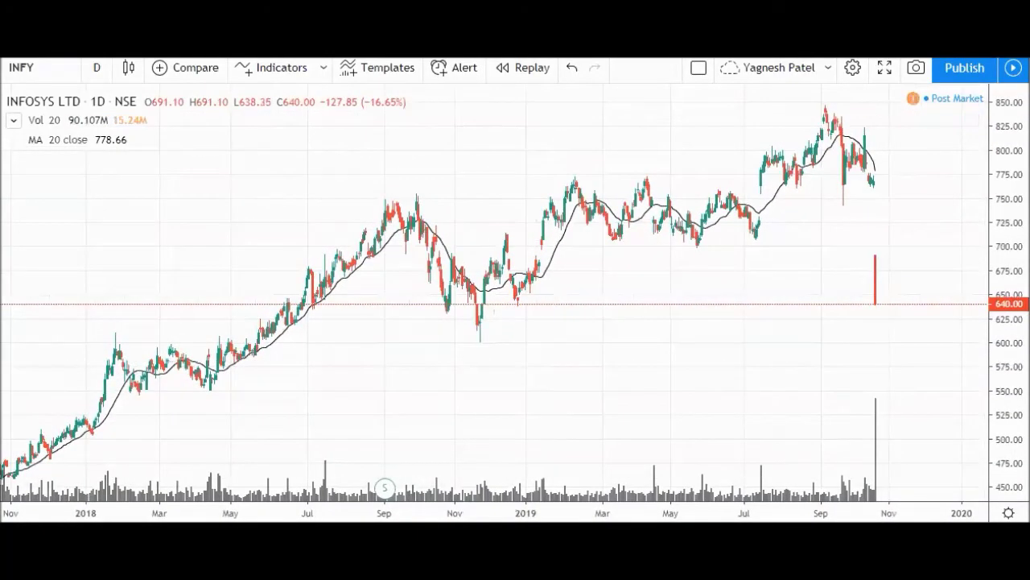
{"action": "left_click", "coordinate": [468, 344]}
{"action": "left_click", "coordinate": [910, 342]}
{"action": "scroll", "coordinate": [902, 280], "scroll_direction": "down", "scroll_amount": 2}
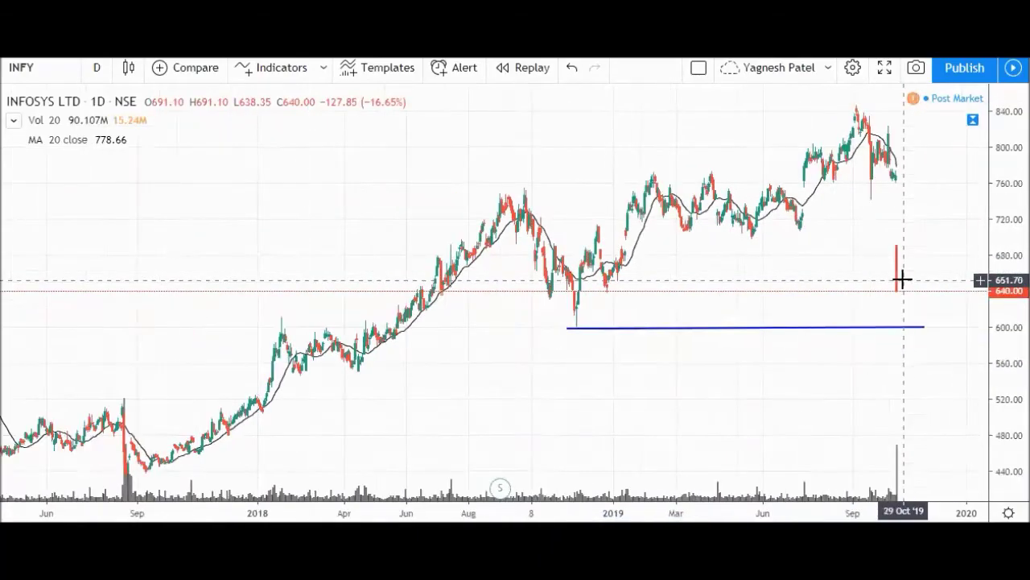
{"action": "scroll", "coordinate": [957, 161], "scroll_direction": "up", "scroll_amount": 1}
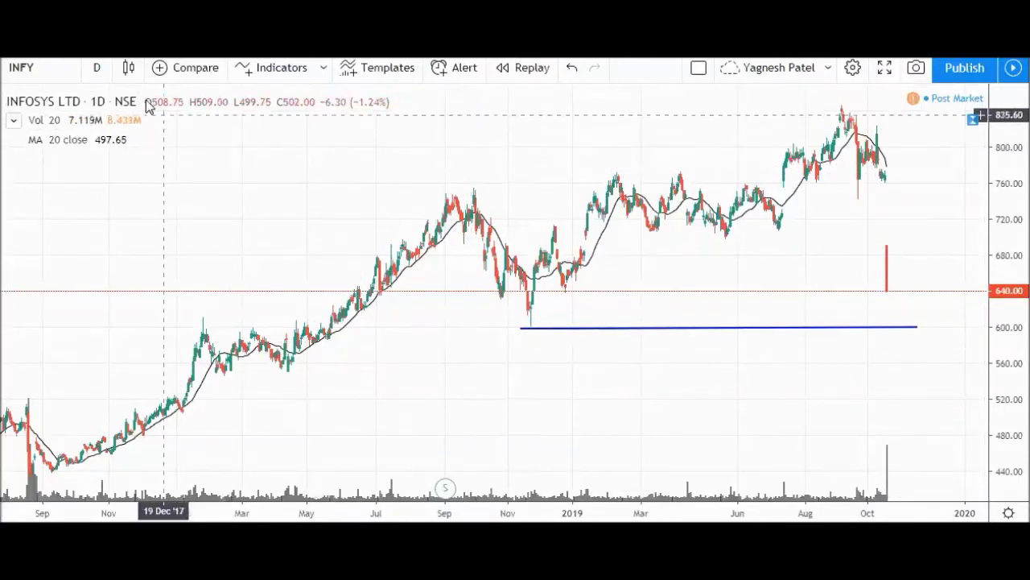
- Switch the Infosys chart to the 1 week interval and delete the support line under the November 2018 low
{"action": "left_click", "coordinate": [96, 68]}
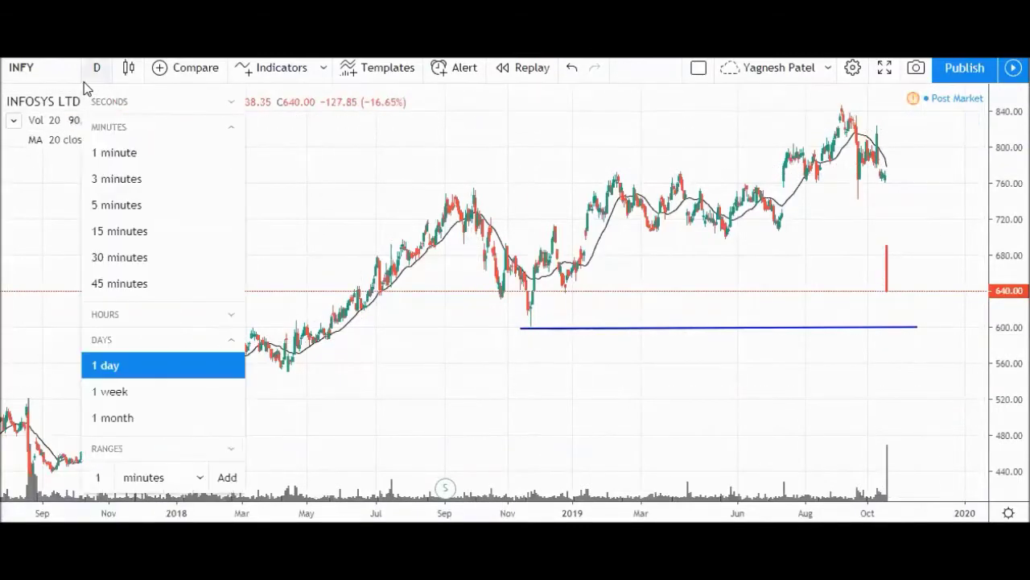
{"action": "left_click", "coordinate": [110, 391]}
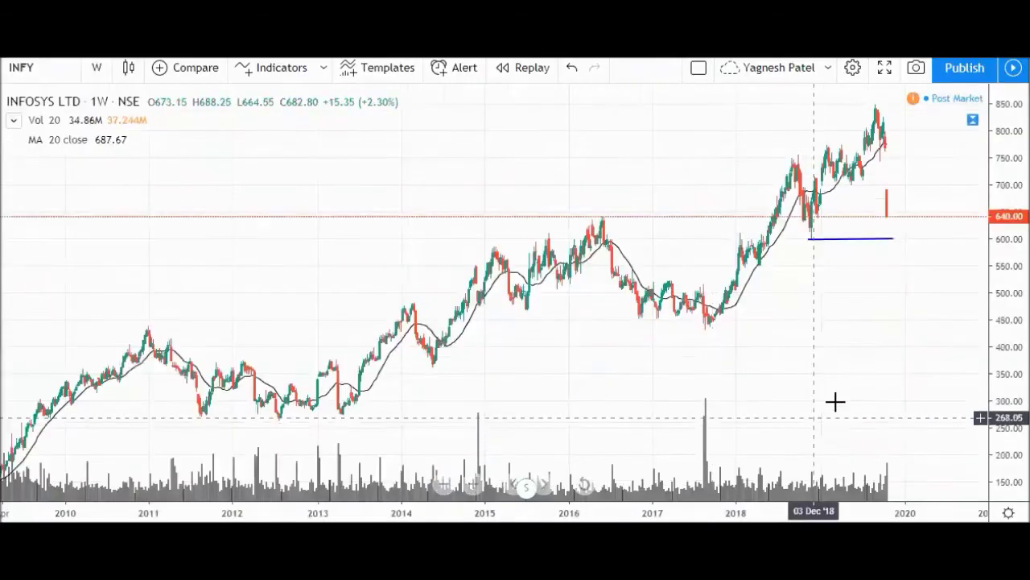
{"action": "left_click", "coordinate": [867, 239]}
{"action": "key", "text": "Delete"}
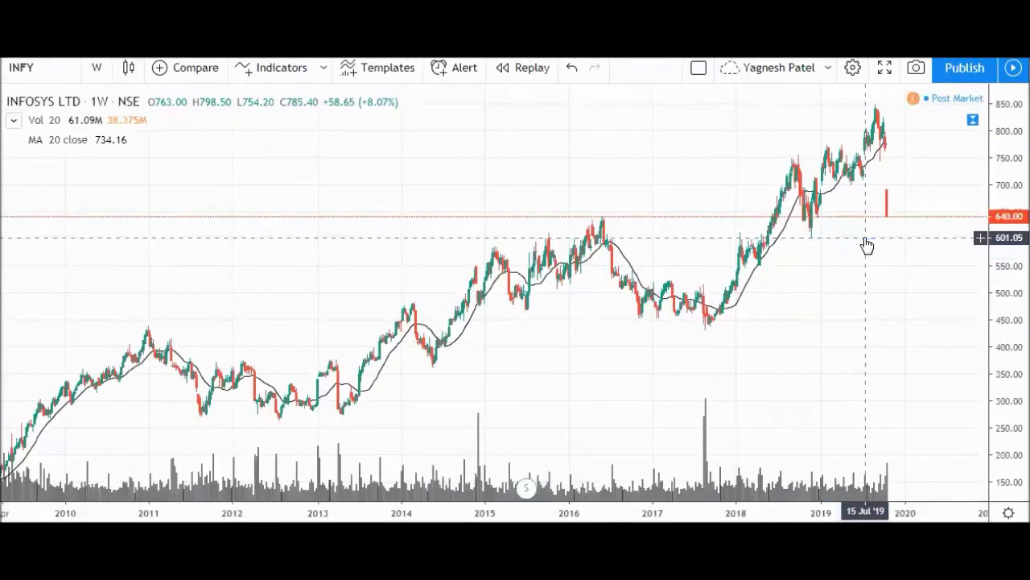
- Bring back the RSI pane below the weekly Infosys price chart, with the recent candles in closer view
{"action": "scroll", "coordinate": [891, 279], "scroll_direction": "up", "scroll_amount": 3}
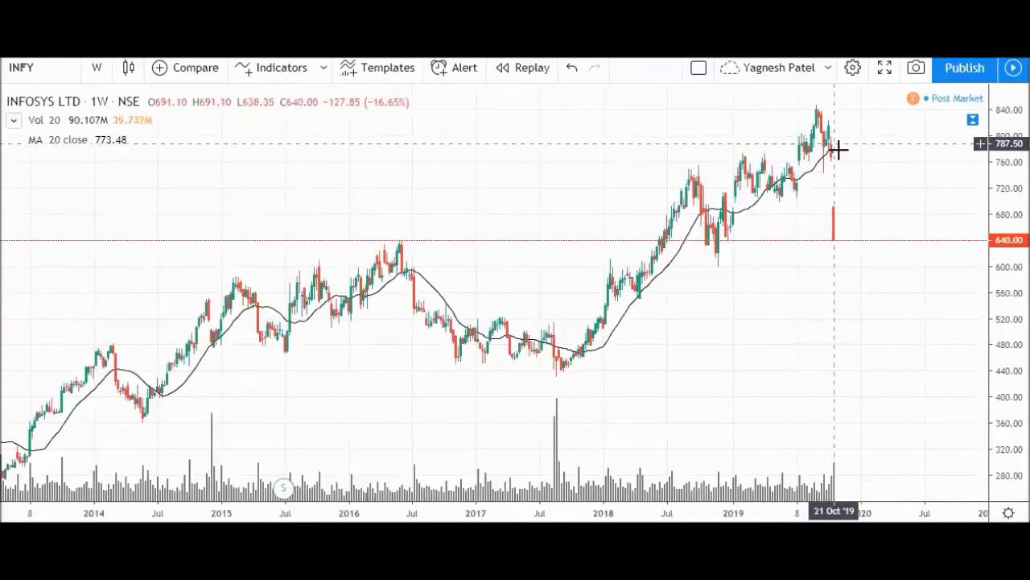
{"action": "scroll", "coordinate": [828, 197], "scroll_direction": "up", "scroll_amount": 2}
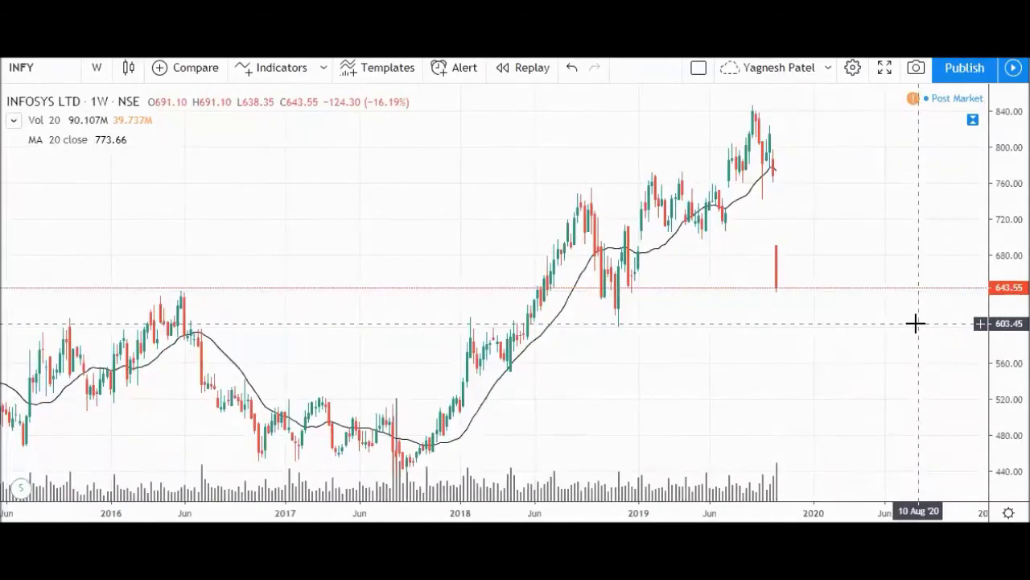
{"action": "left_click", "coordinate": [972, 120]}
{"action": "scroll", "coordinate": [771, 305], "scroll_direction": "up", "scroll_amount": 1}
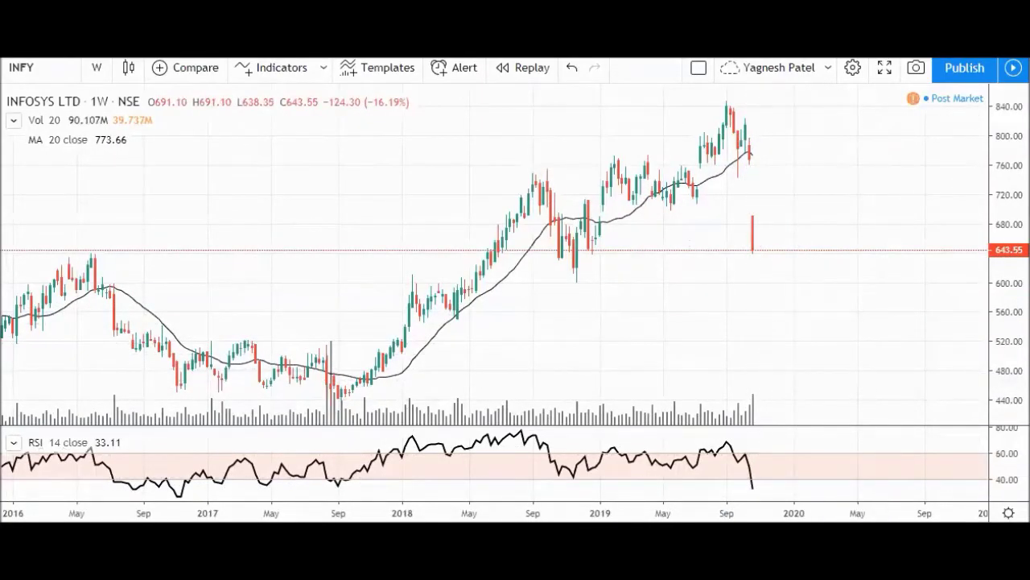
- Draw an arrow pointing at the latest volume bar on the weekly chart
{"action": "left_click", "coordinate": [794, 402]}
{"action": "left_click", "coordinate": [760, 397]}
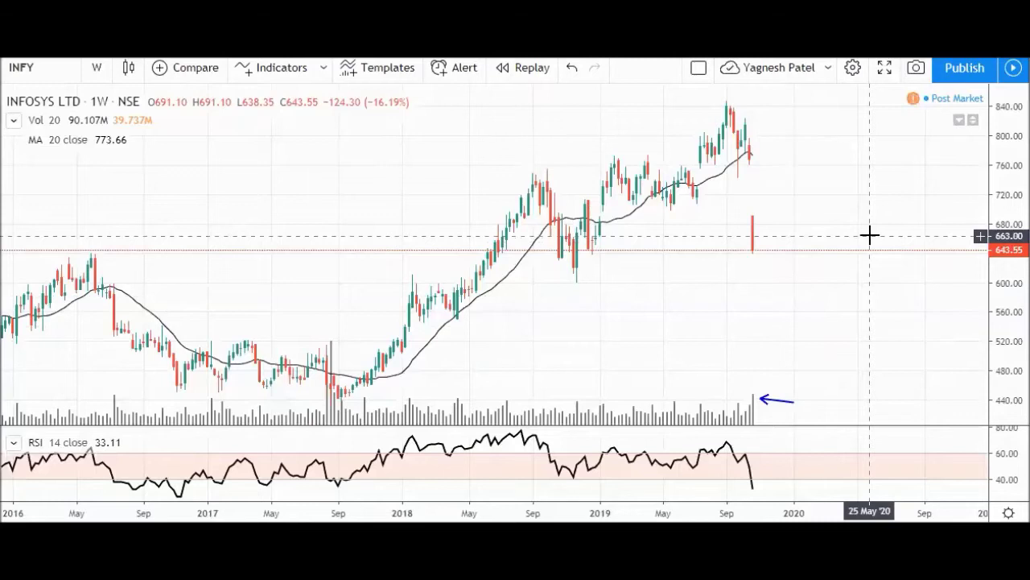
- Delete the arrow pointing at the latest volume bar on the weekly chart
{"action": "left_click", "coordinate": [786, 402]}
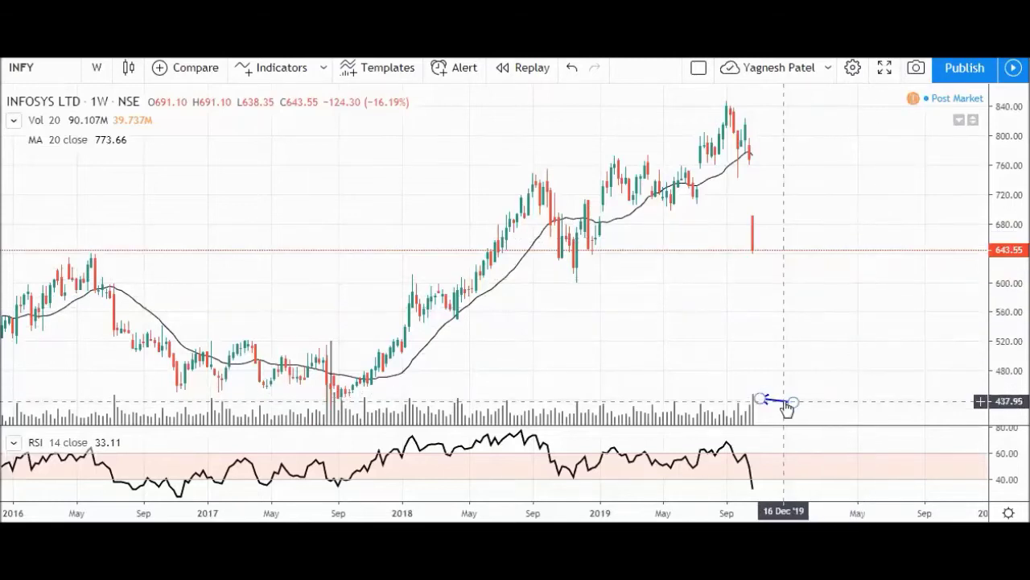
{"action": "key", "text": "Delete"}
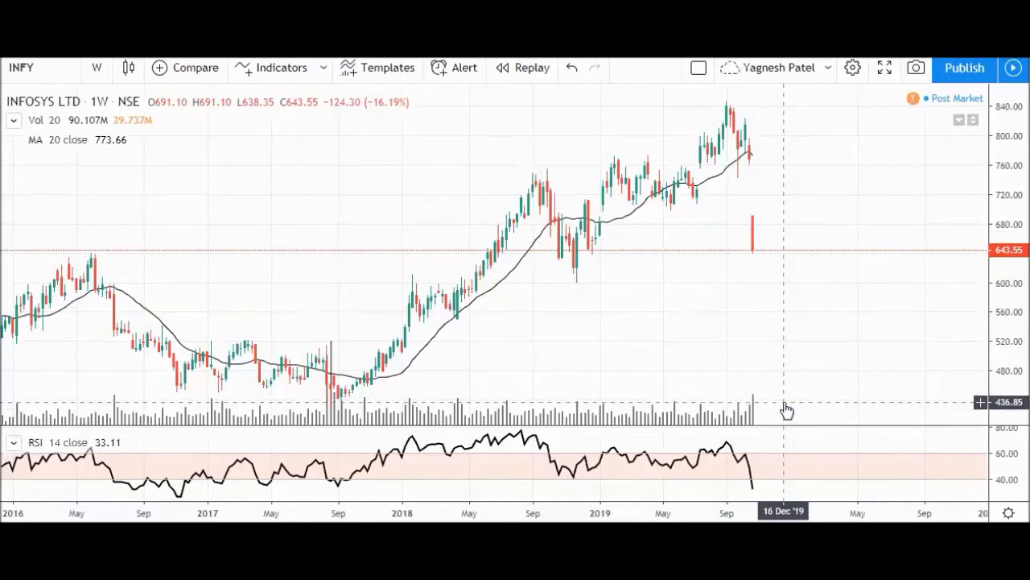
{"action": "scroll", "coordinate": [741, 304], "scroll_direction": "down", "scroll_amount": 5}
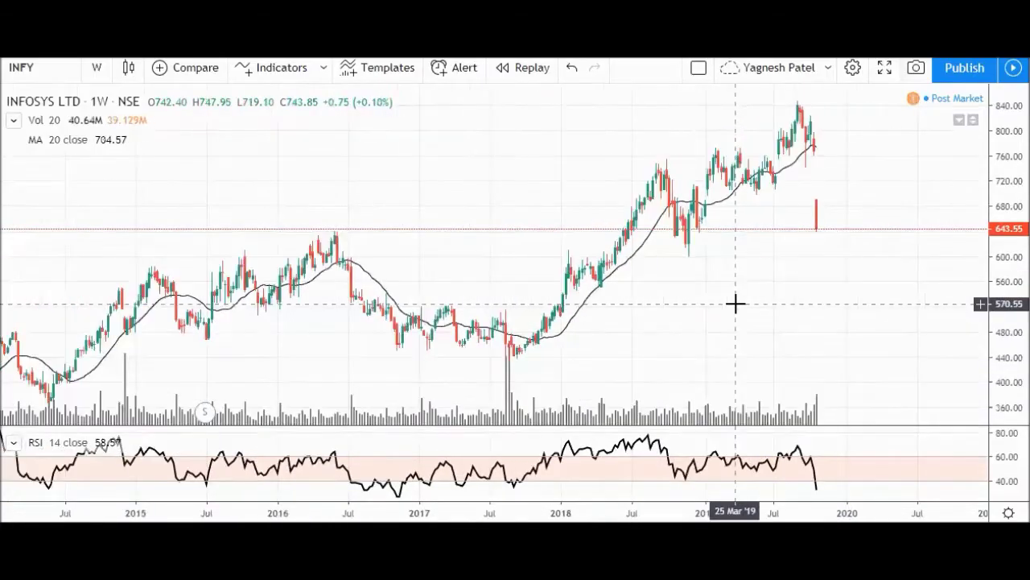
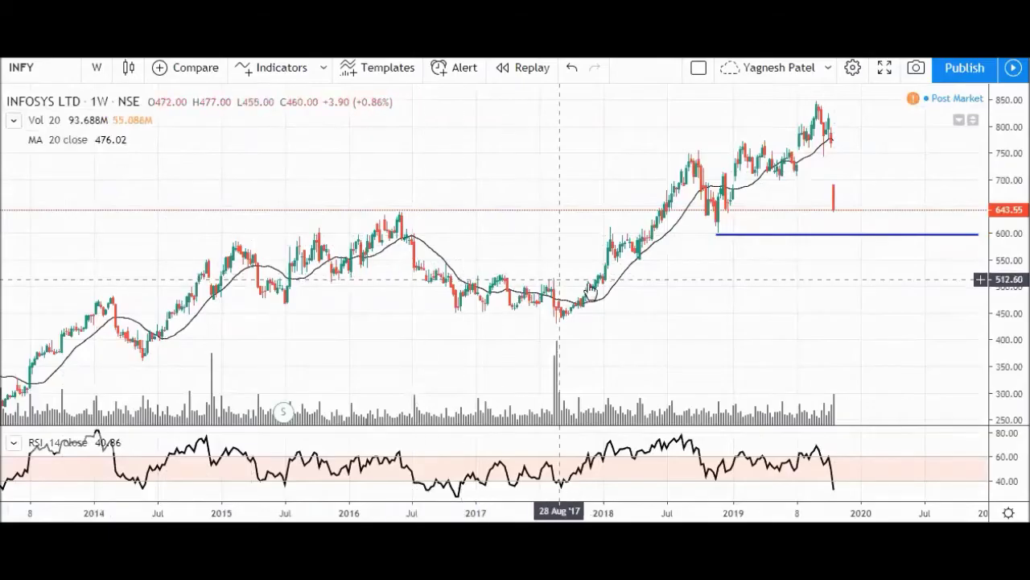
- Switch the Infosys chart to the 1 month interval with the long-term candles and the latest one in view
{"action": "left_click", "coordinate": [96, 68]}
{"action": "left_click", "coordinate": [113, 418]}
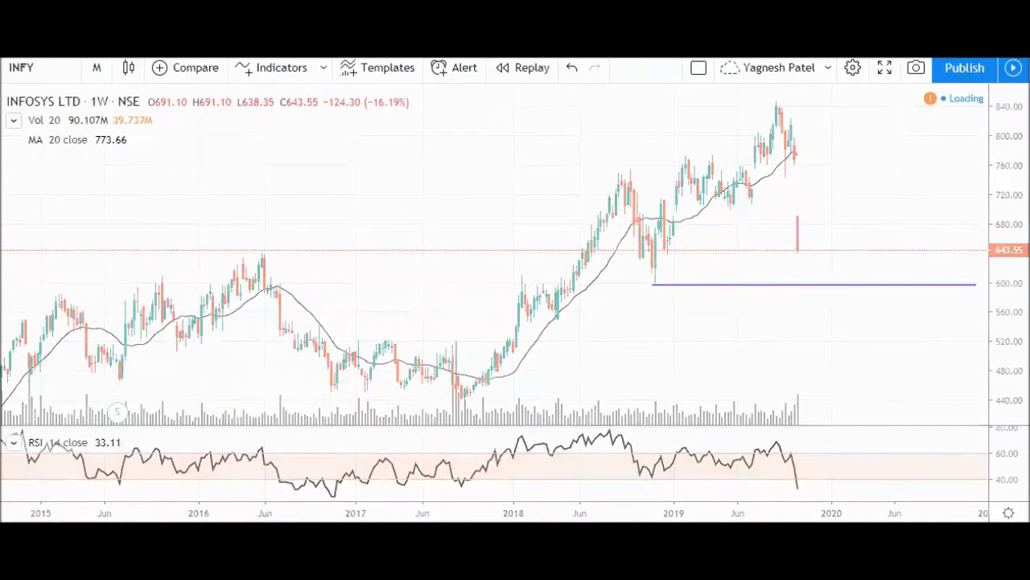
{"action": "scroll", "coordinate": [662, 354], "scroll_direction": "up", "scroll_amount": 3}
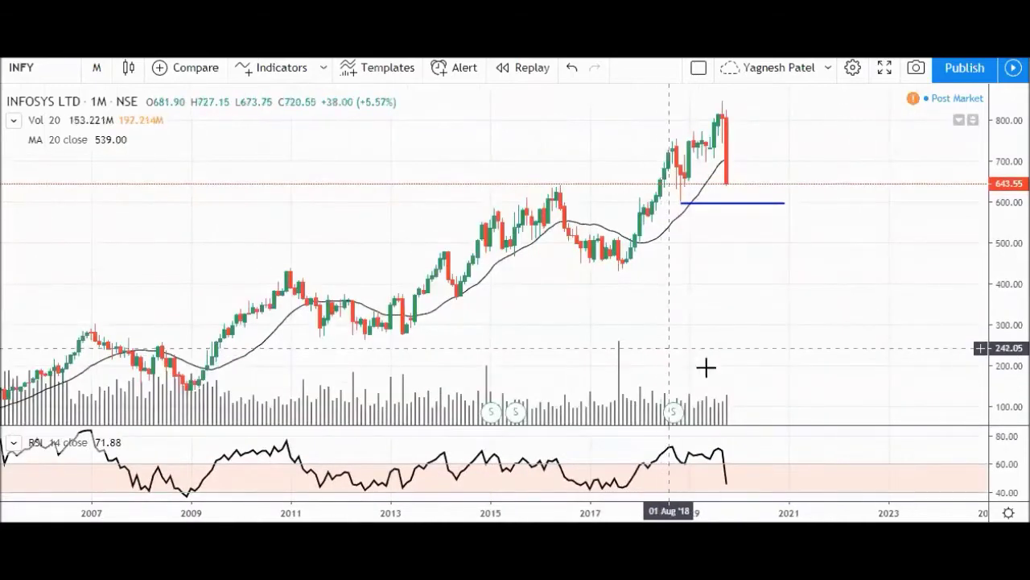
{"action": "left_click_drag", "start_coordinate": [748, 333], "coordinate": [872, 413]}
{"action": "scroll", "coordinate": [845, 477], "scroll_direction": "up", "scroll_amount": 2}
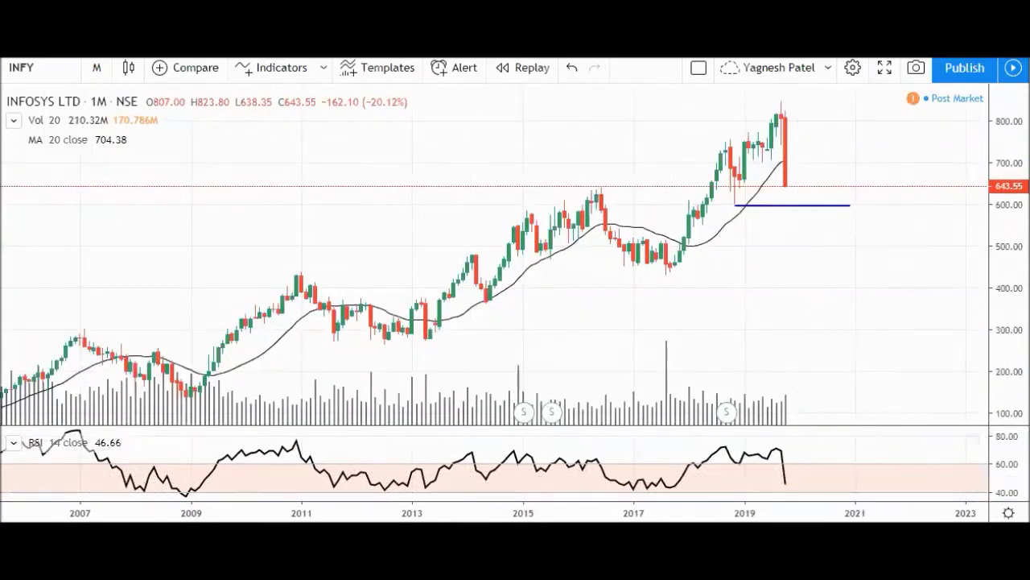
- Draw a Fibonacci retracement from the August 2017 low at 429.55 up to the 846.70 high on the monthly chart
{"action": "left_click", "coordinate": [665, 275]}
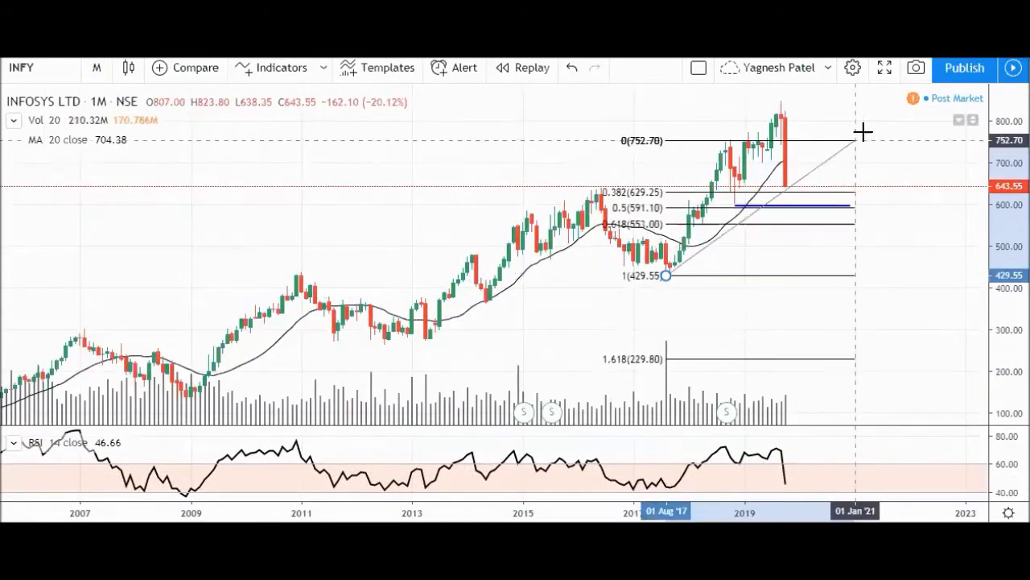
{"action": "left_click", "coordinate": [878, 100]}
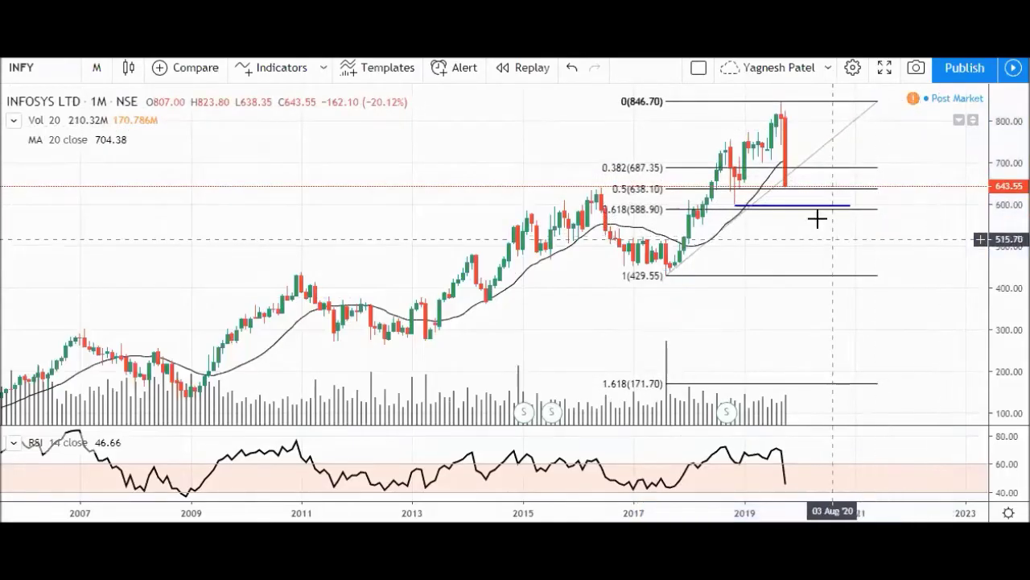
{"action": "left_click", "coordinate": [745, 206]}
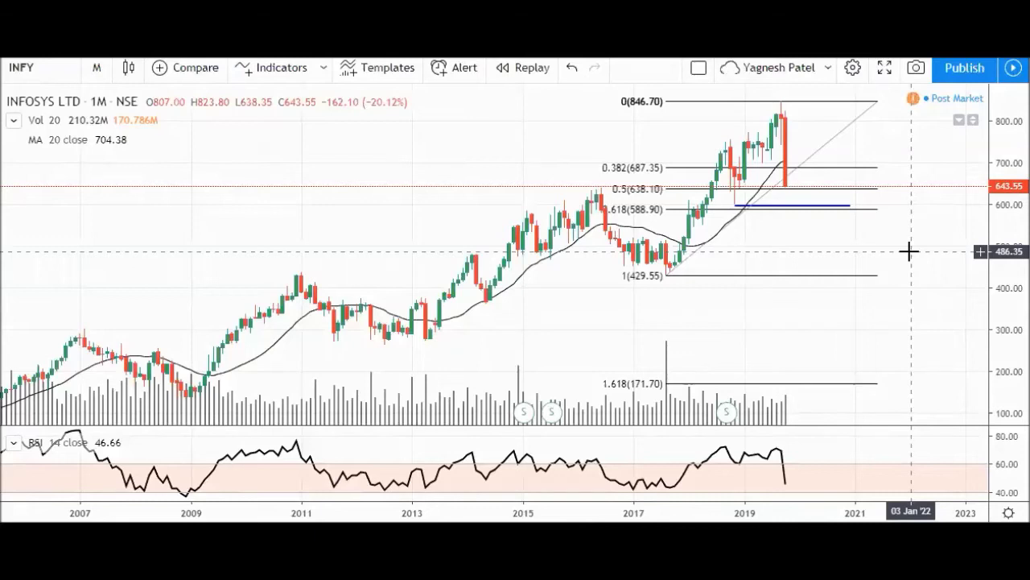
{"action": "scroll", "coordinate": [901, 273], "scroll_direction": "up", "scroll_amount": 2}
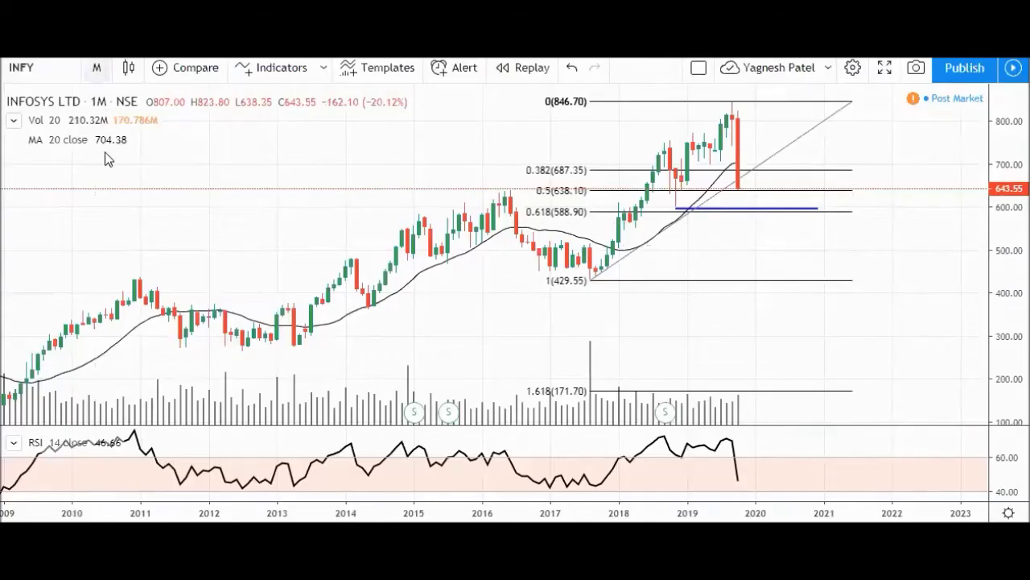
- Switch the Infosys chart to the 1 day interval and delete the Fibonacci retracement
{"action": "left_click", "coordinate": [96, 68]}
{"action": "left_click", "coordinate": [108, 370]}
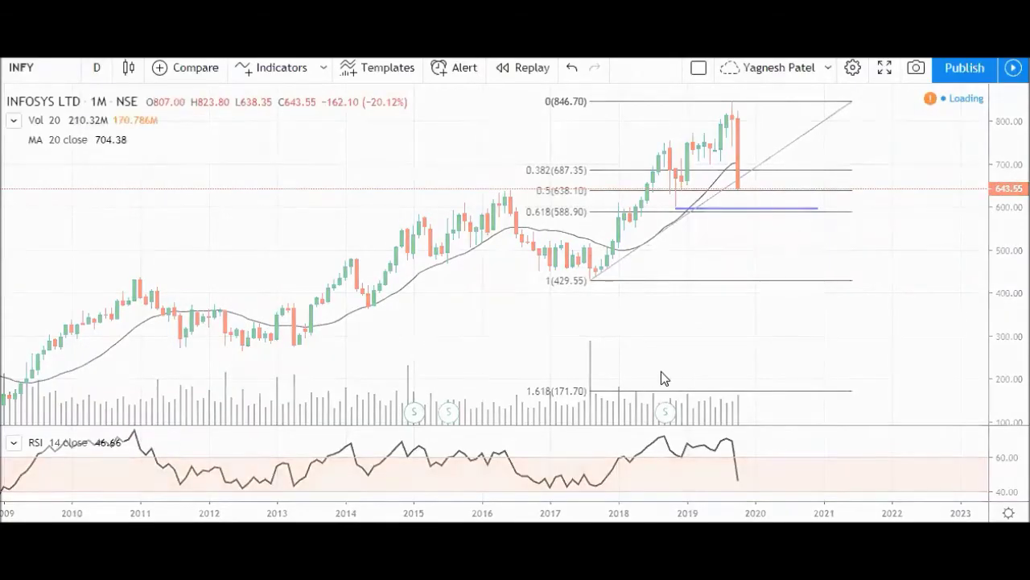
{"action": "scroll", "coordinate": [636, 345], "scroll_direction": "down", "scroll_amount": 6}
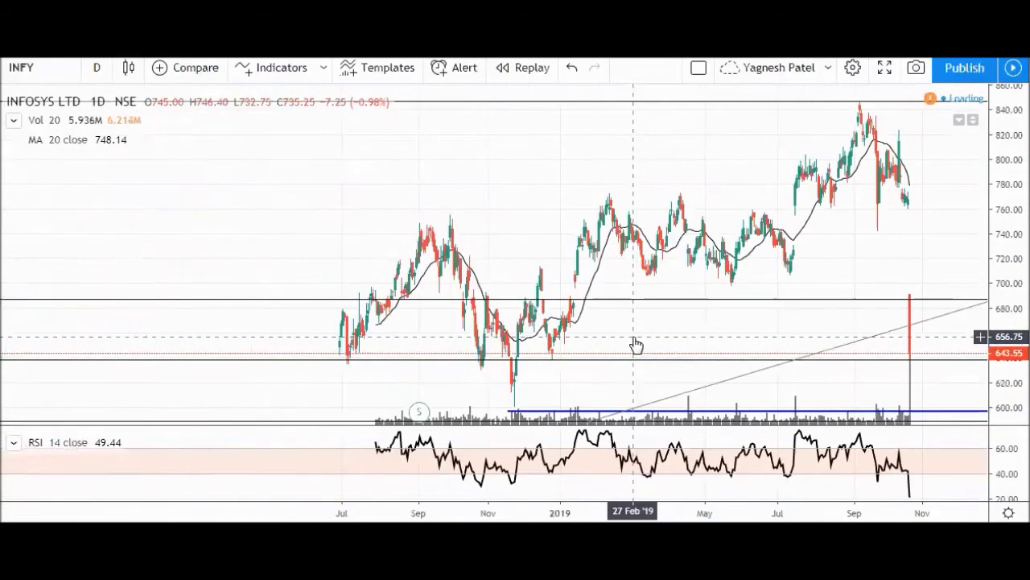
{"action": "scroll", "coordinate": [636, 345], "scroll_direction": "down", "scroll_amount": 2}
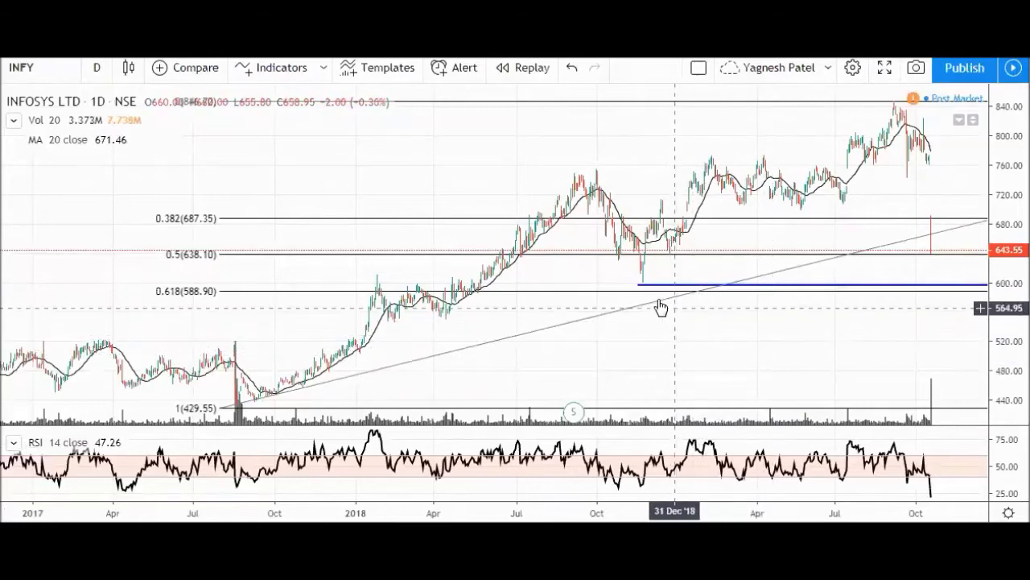
{"action": "left_click", "coordinate": [656, 304]}
{"action": "key", "text": "Delete"}
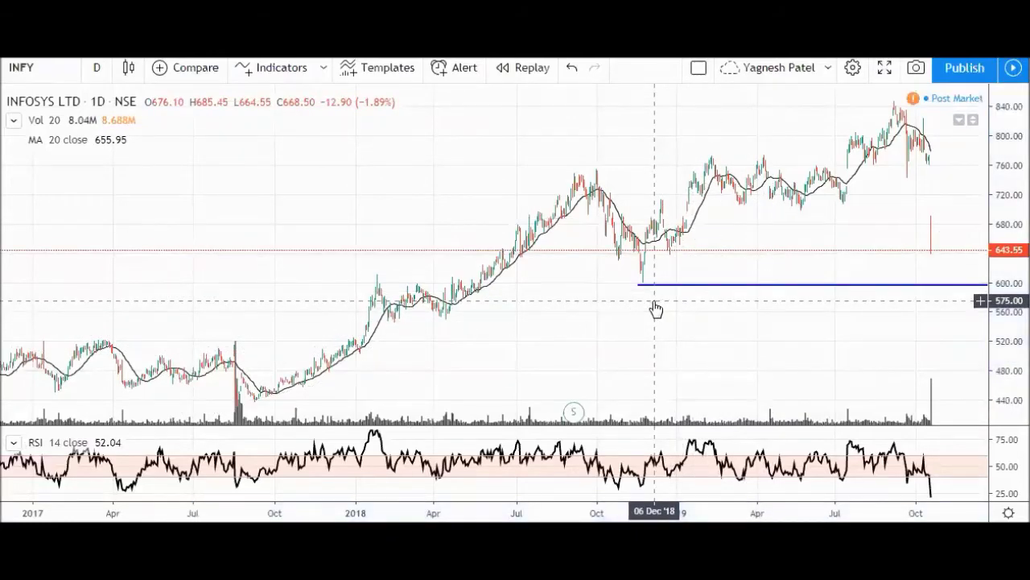
- Draw a short arrow from early September 2019 pointing at the latest volume bar on the daily chart
{"action": "scroll", "coordinate": [668, 309], "scroll_direction": "up", "scroll_amount": 3}
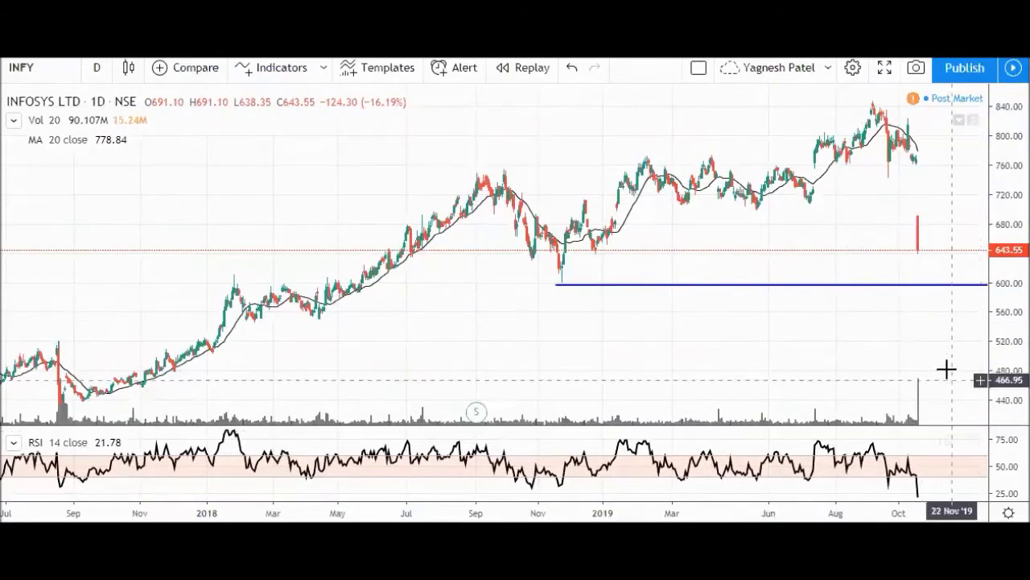
{"action": "scroll", "coordinate": [945, 369], "scroll_direction": "up", "scroll_amount": 2}
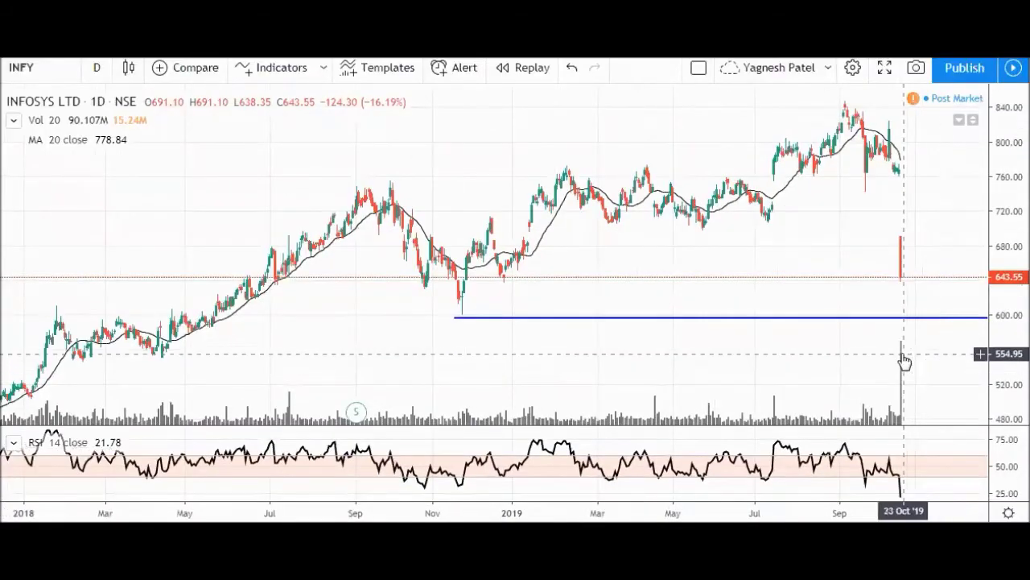
{"action": "left_click", "coordinate": [845, 353]}
{"action": "left_click", "coordinate": [896, 355]}
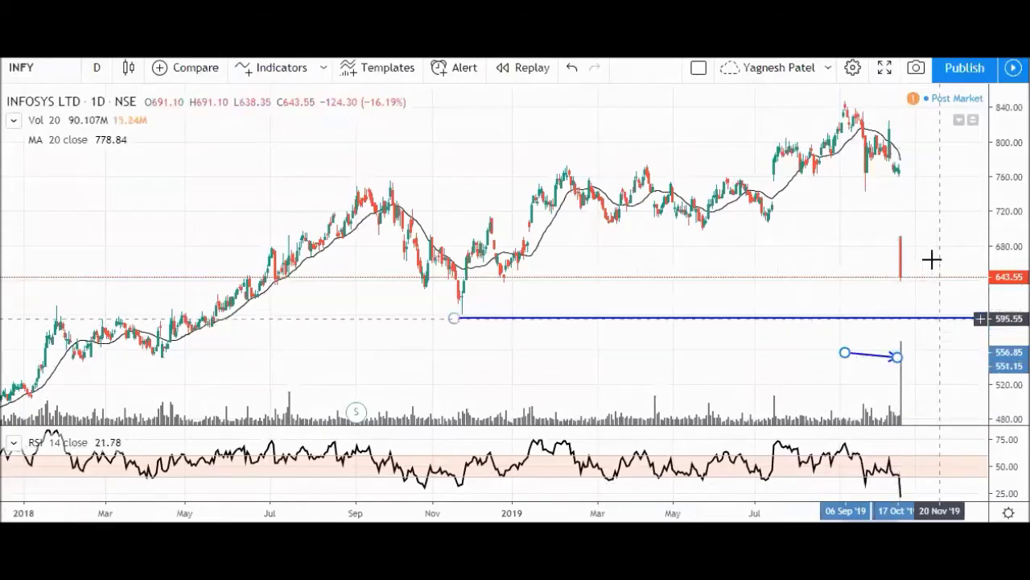
- Draw a line along the upper edge of the January 2019 gap, from about 701 to 708 past the latest candle
{"action": "scroll", "coordinate": [889, 381], "scroll_direction": "down", "scroll_amount": 1}
{"action": "scroll", "coordinate": [869, 387], "scroll_direction": "down", "scroll_amount": 2}
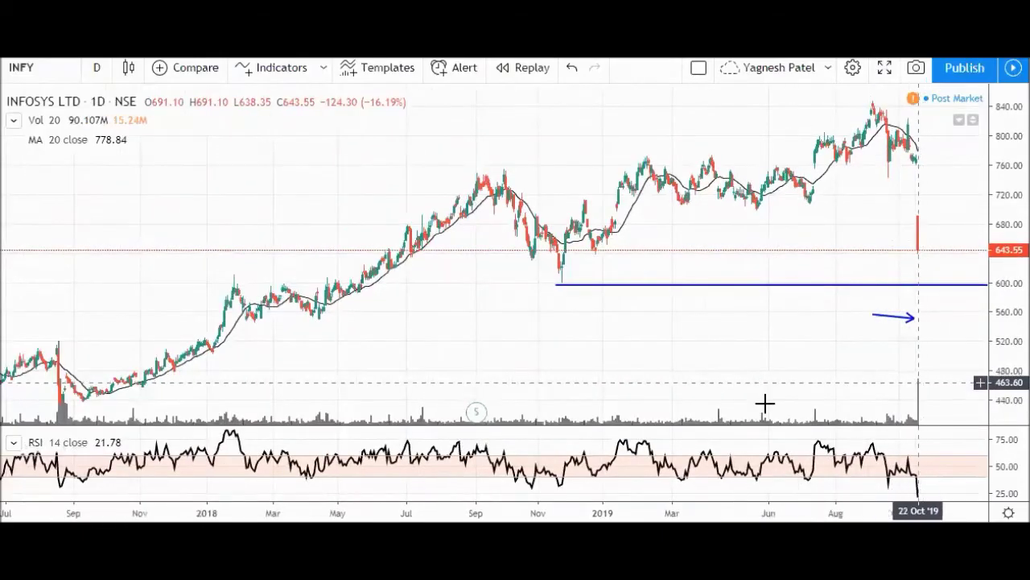
{"action": "scroll", "coordinate": [660, 395], "scroll_direction": "down", "scroll_amount": 2}
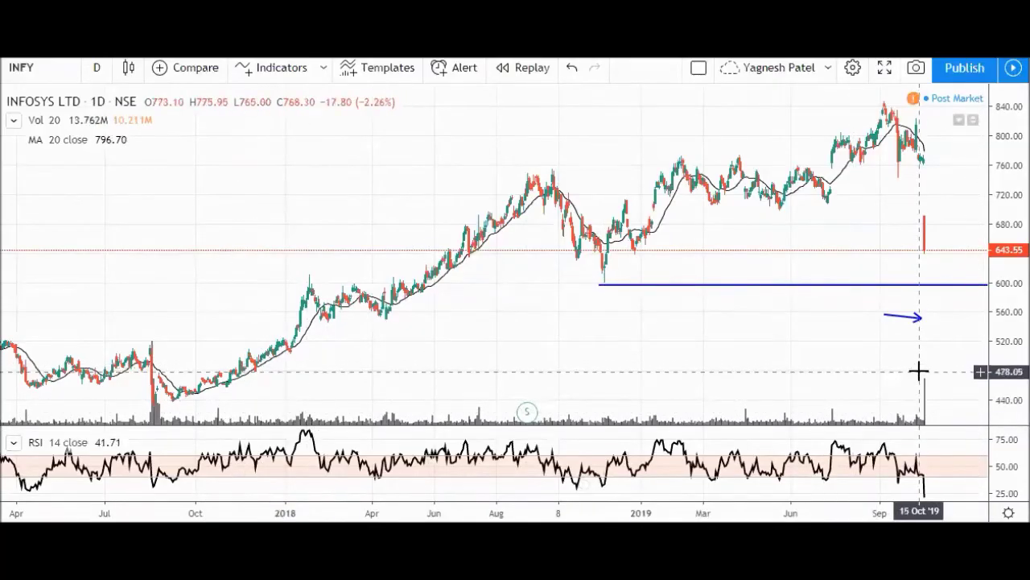
{"action": "scroll", "coordinate": [934, 250], "scroll_direction": "up", "scroll_amount": 1}
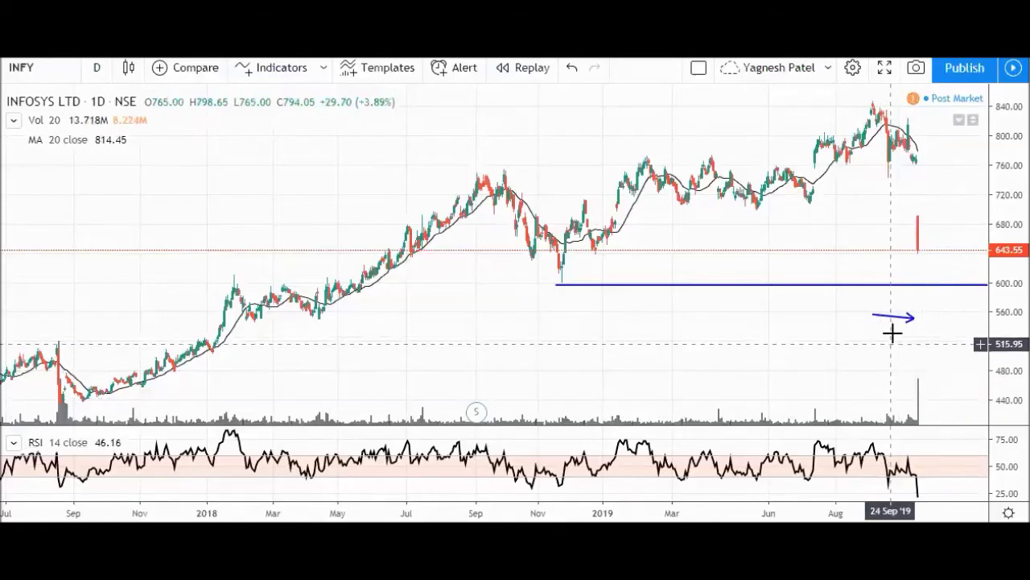
{"action": "scroll", "coordinate": [906, 288], "scroll_direction": "up", "scroll_amount": 1}
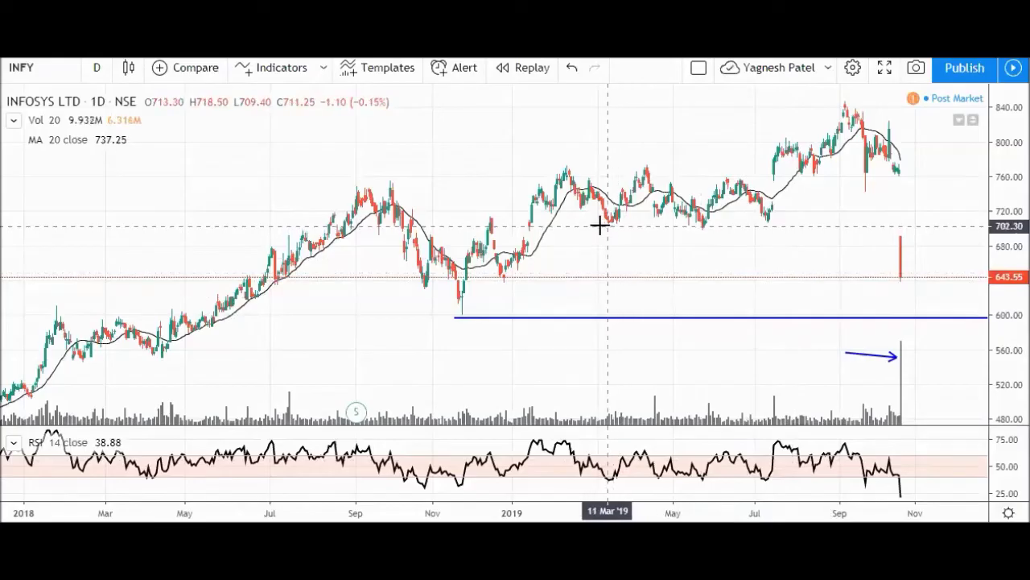
{"action": "left_click", "coordinate": [529, 226]}
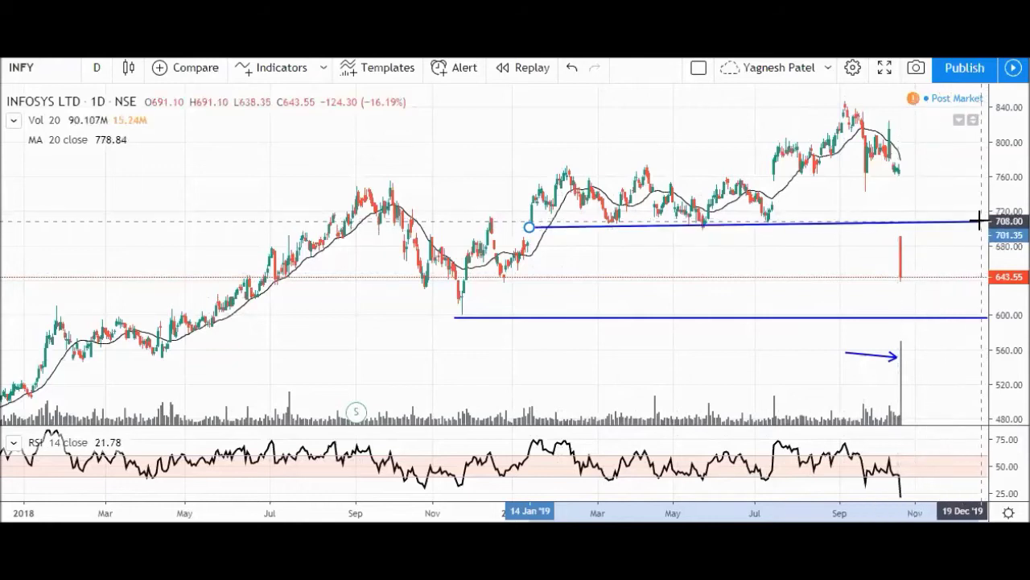
{"action": "left_click", "coordinate": [983, 221]}
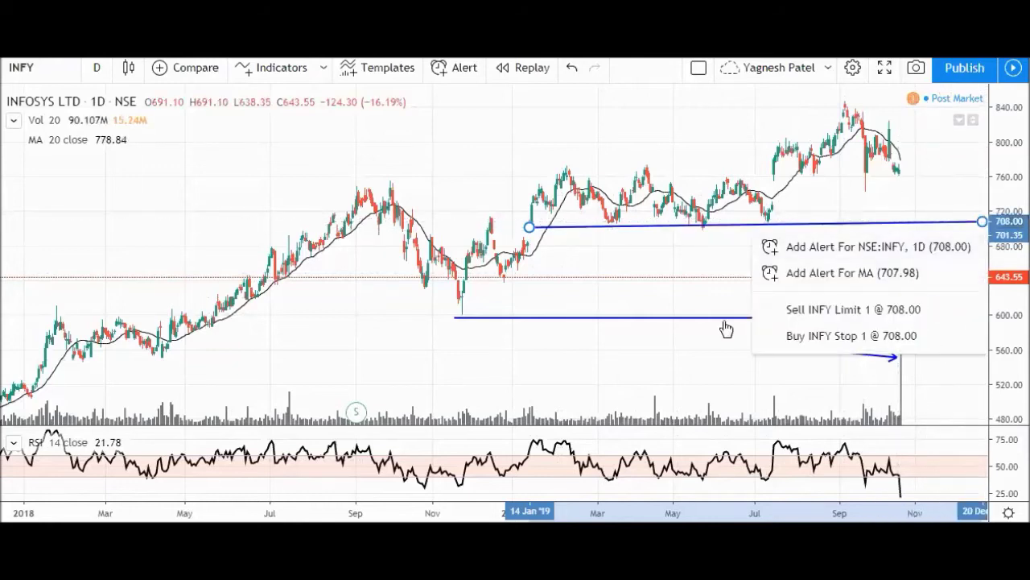
{"action": "left_click", "coordinate": [613, 290]}
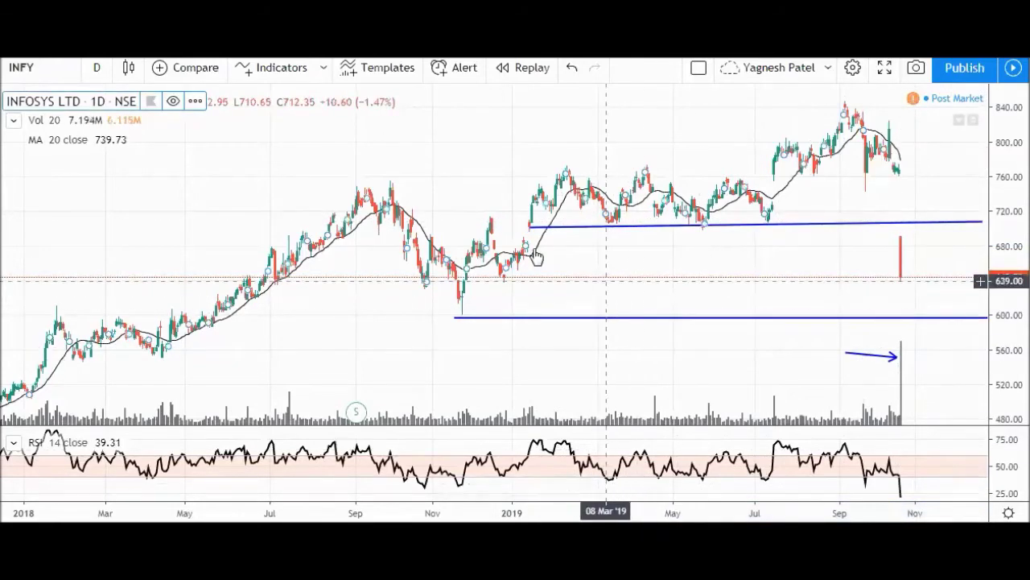
- Draw a second line along the lower edge of the January 2019 gap, at about 690, extending past the latest candle
{"action": "mouse_move", "coordinate": [522, 240]}
{"action": "left_mouse_down"}
{"action": "mouse_move", "coordinate": [514, 242]}
{"action": "mouse_move", "coordinate": [984, 234]}
{"action": "left_mouse_up"}
{"action": "left_click", "coordinate": [984, 234]}
{"action": "left_click", "coordinate": [888, 198]}
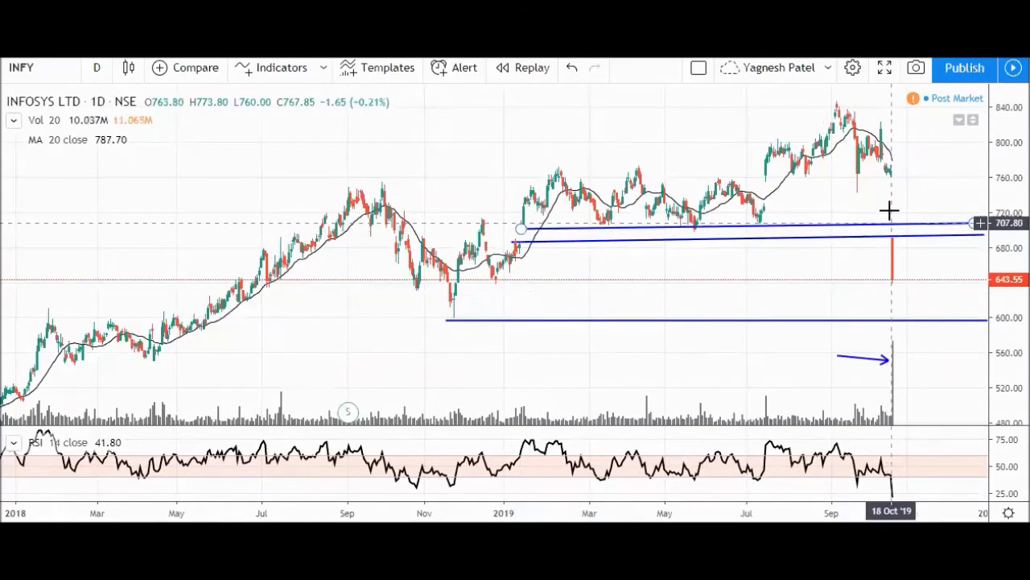
{"action": "scroll", "coordinate": [837, 298], "scroll_direction": "up", "scroll_amount": 2}
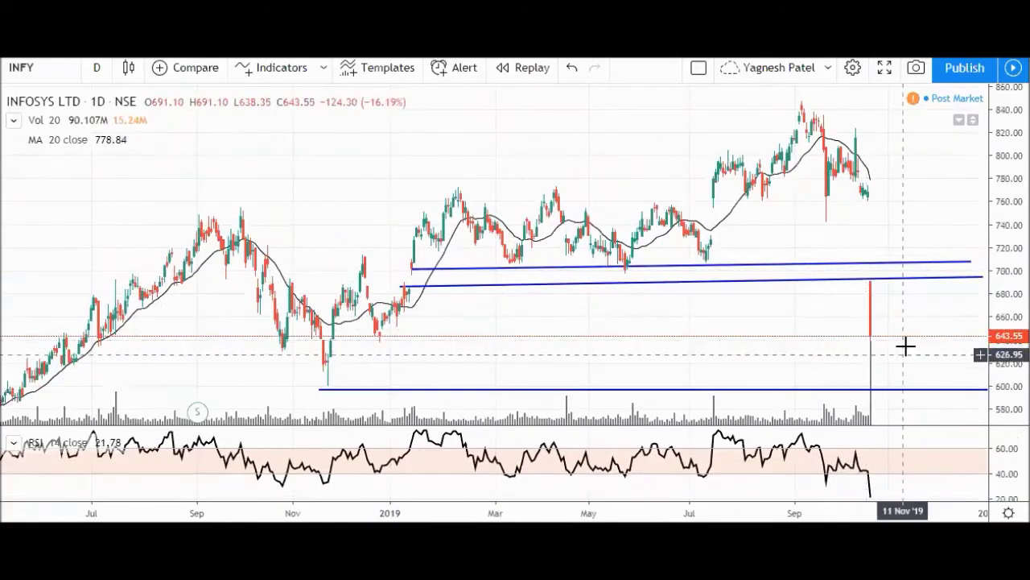
{"action": "scroll", "coordinate": [906, 345], "scroll_direction": "down", "scroll_amount": 2}
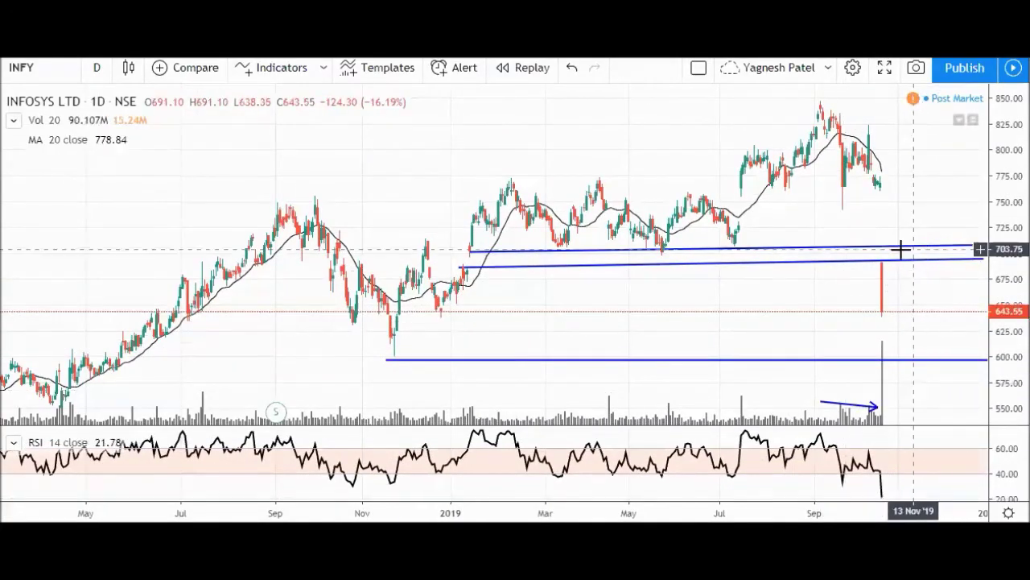